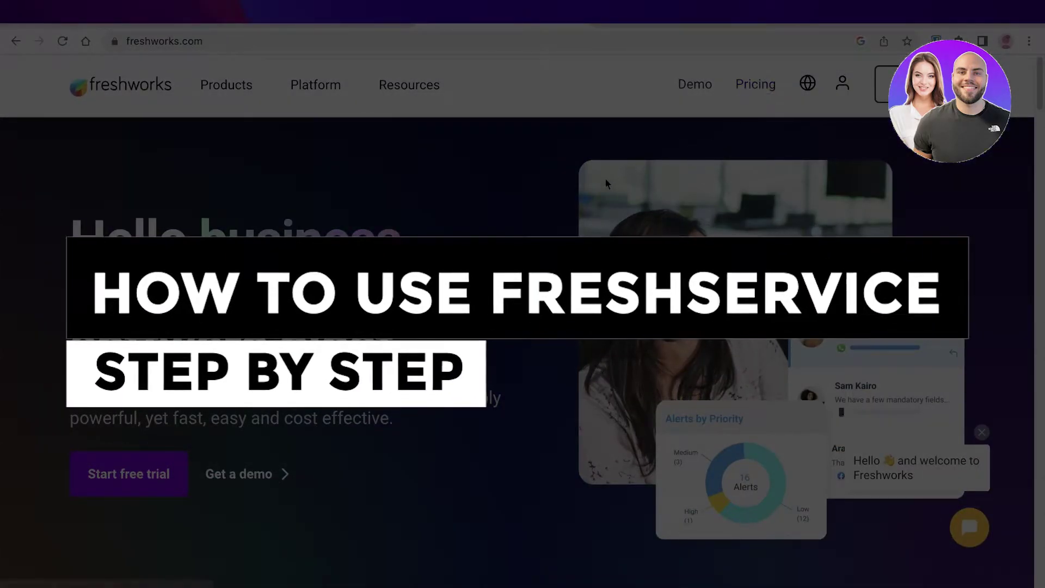
- Scroll down the Freshworks homepage and bring up the Products menu to reach Freshservice
scroll(603, 179, "down", 1)
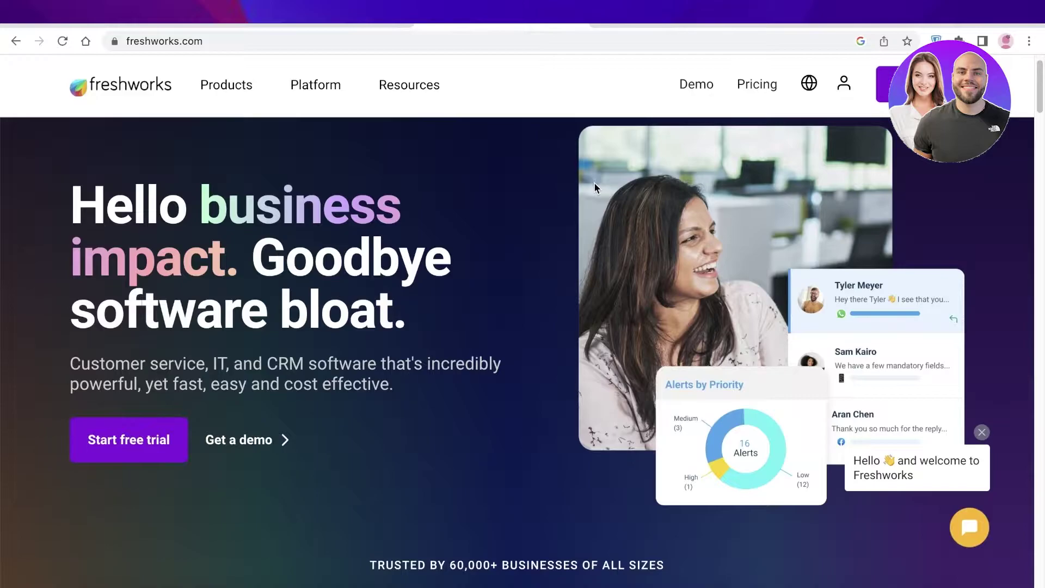
scroll(594, 185, "down", 5)
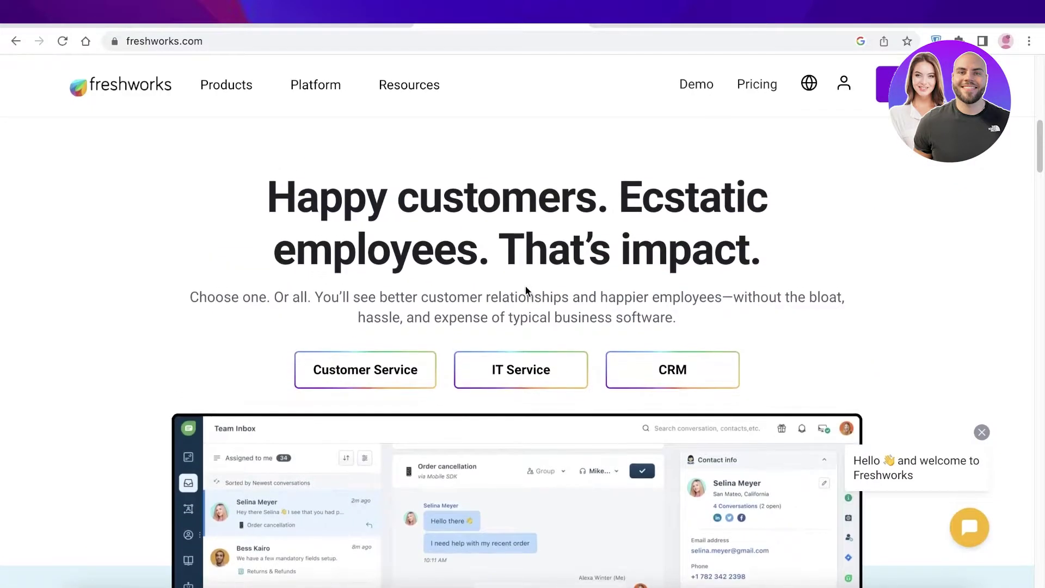
scroll(525, 285, "down", 5)
mouse_move(227, 84)
left_click(111, 208)
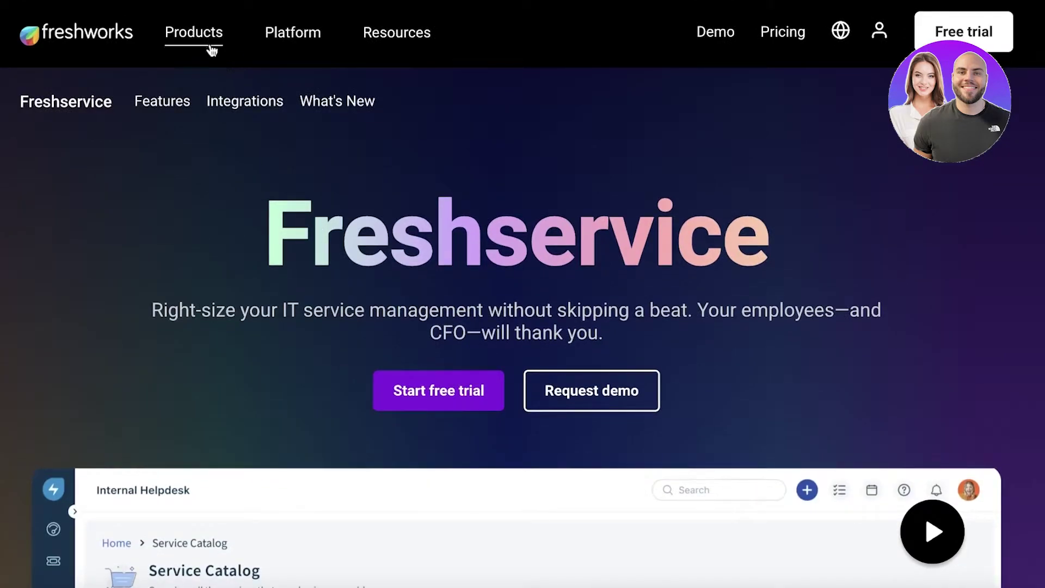
scroll(321, 293, "down", 2)
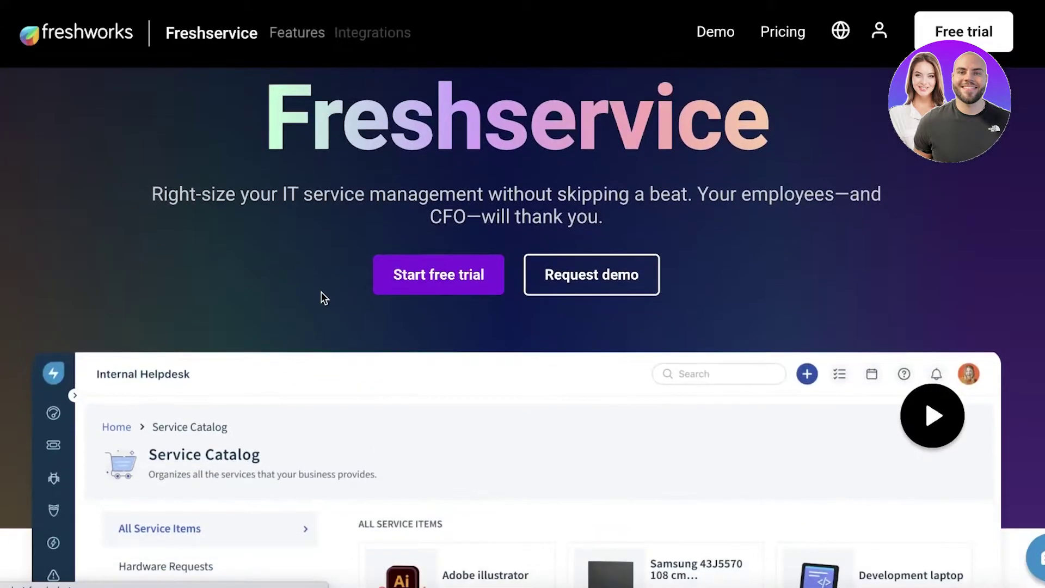
scroll(730, 176, "down", 5)
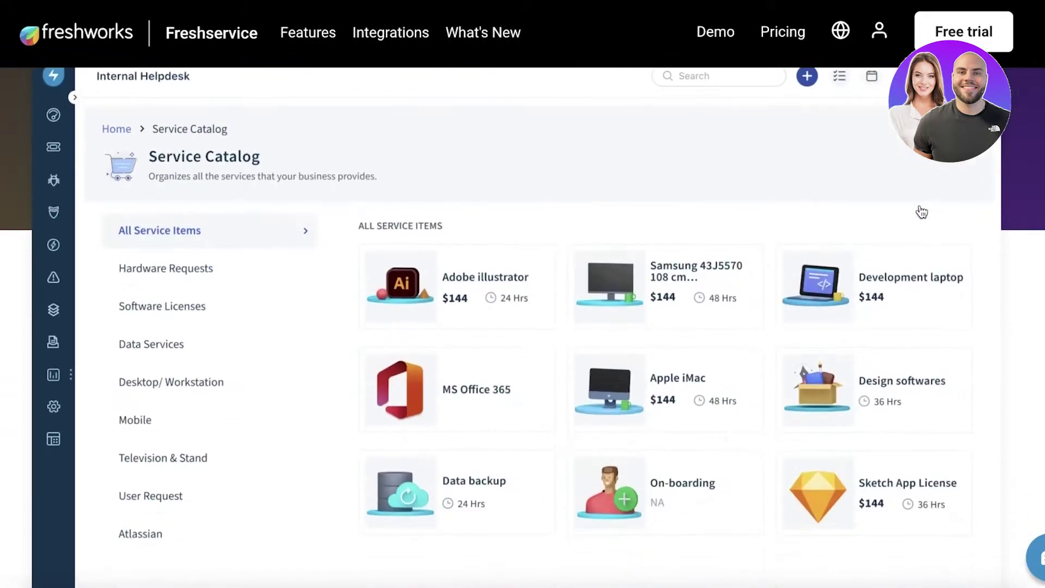
scroll(921, 211, "up", 7)
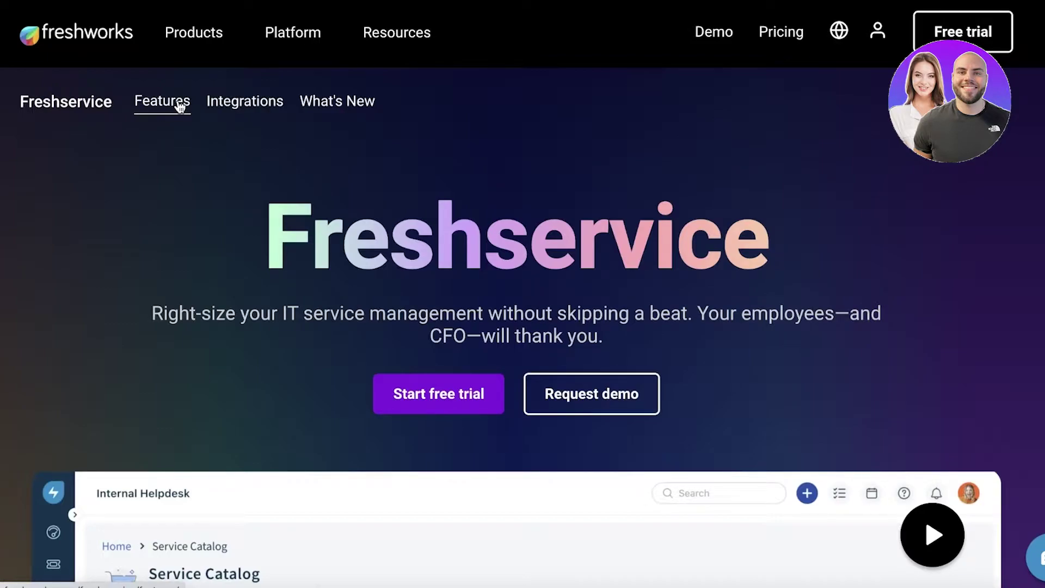
- Open the Freshservice IT Service Management features page and scroll through its sections
left_click(175, 109)
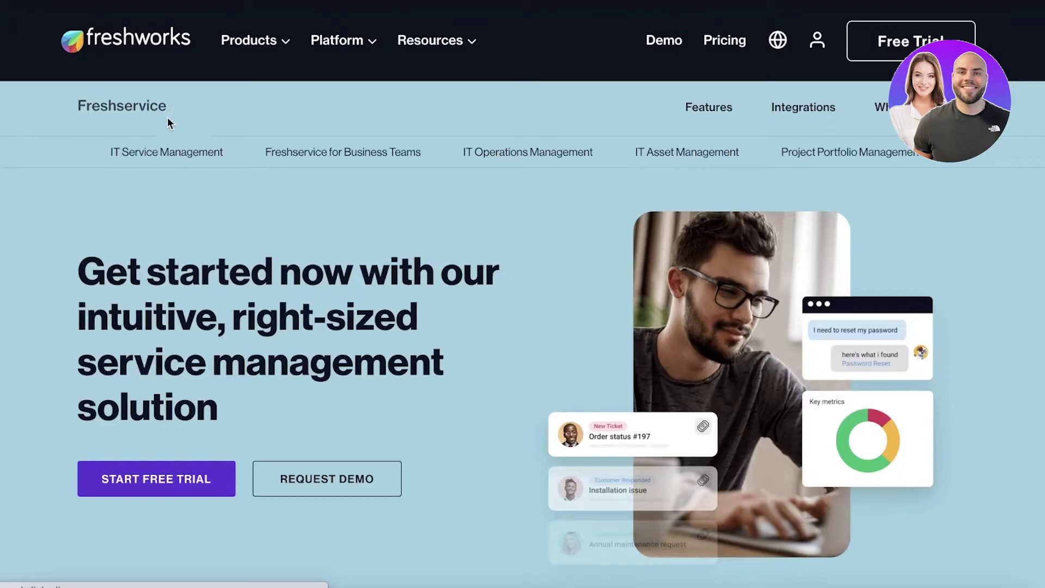
left_click(147, 150)
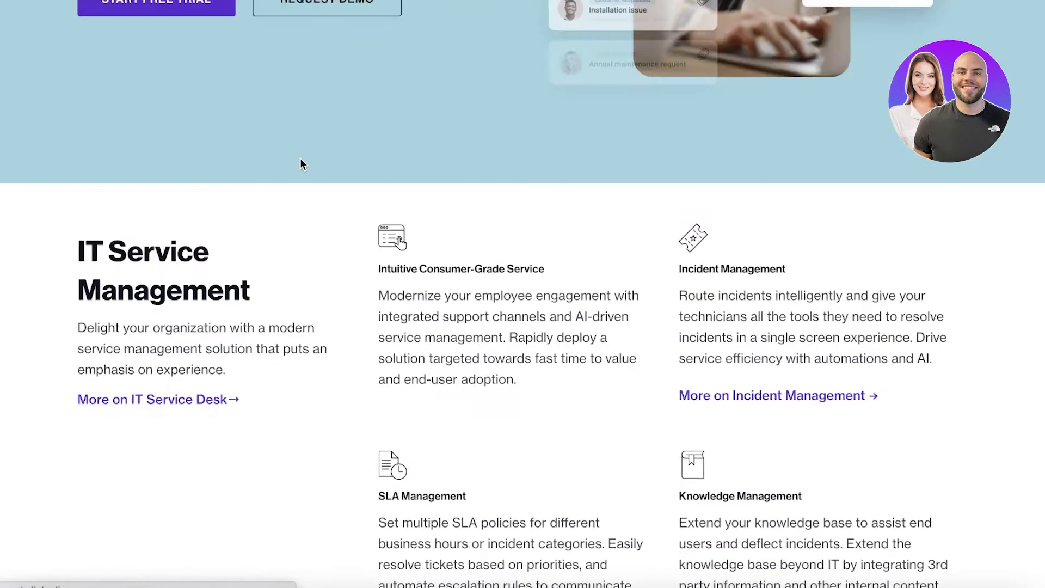
scroll(524, 273, "down", 1)
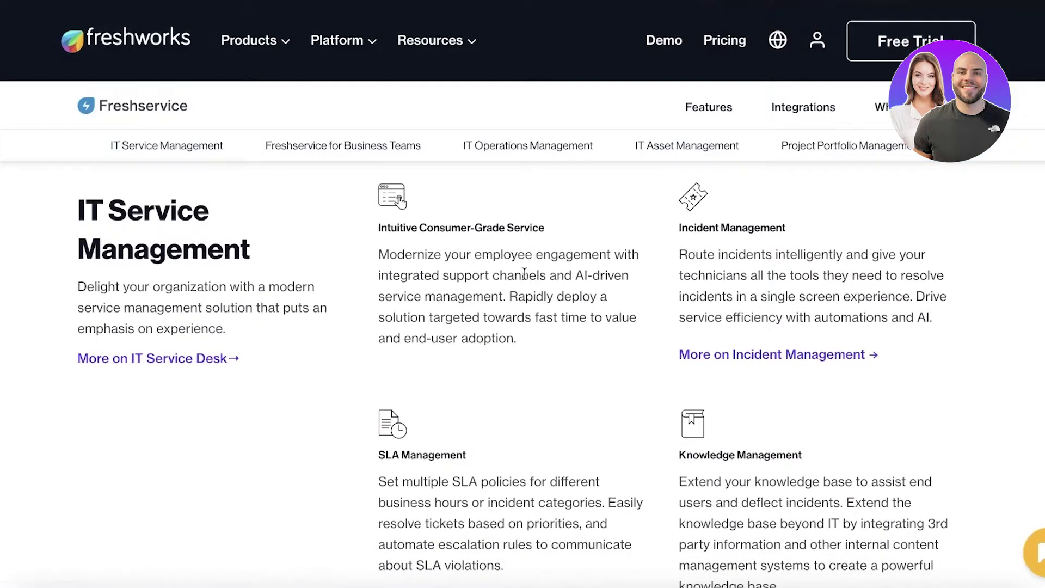
scroll(524, 273, "down", 5)
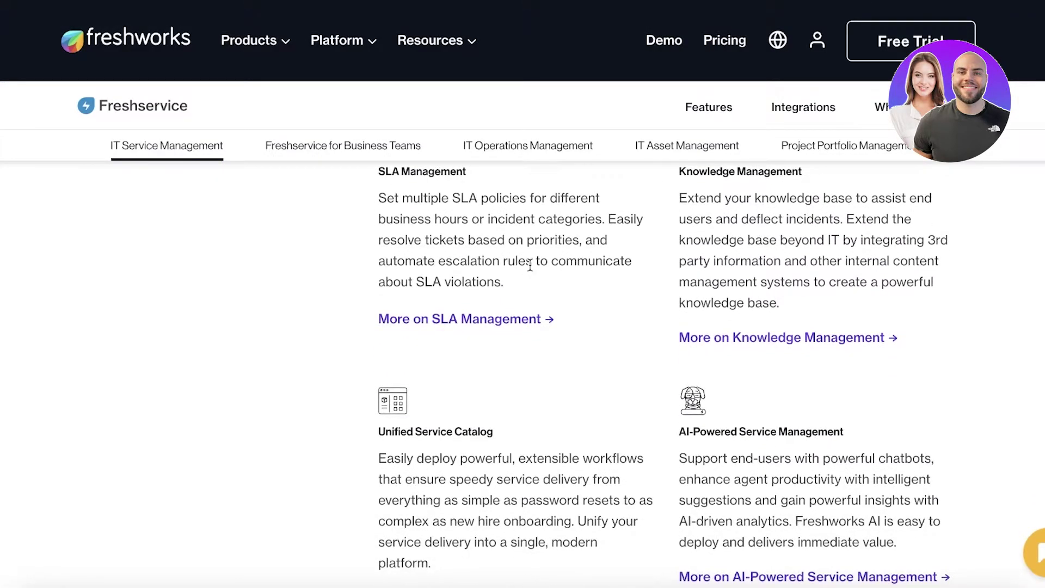
scroll(529, 292, "down", 6)
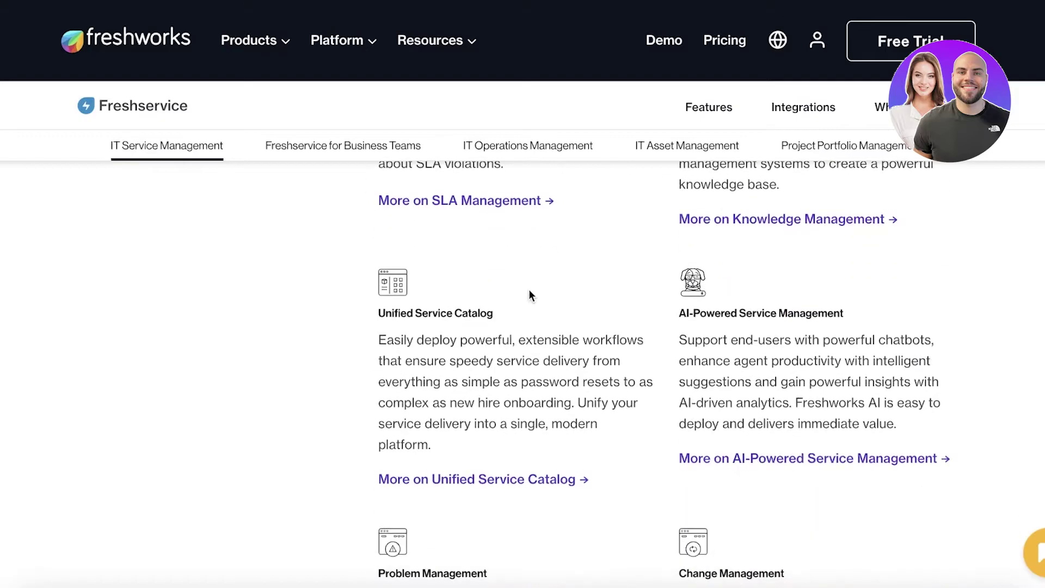
scroll(530, 295, "down", 6)
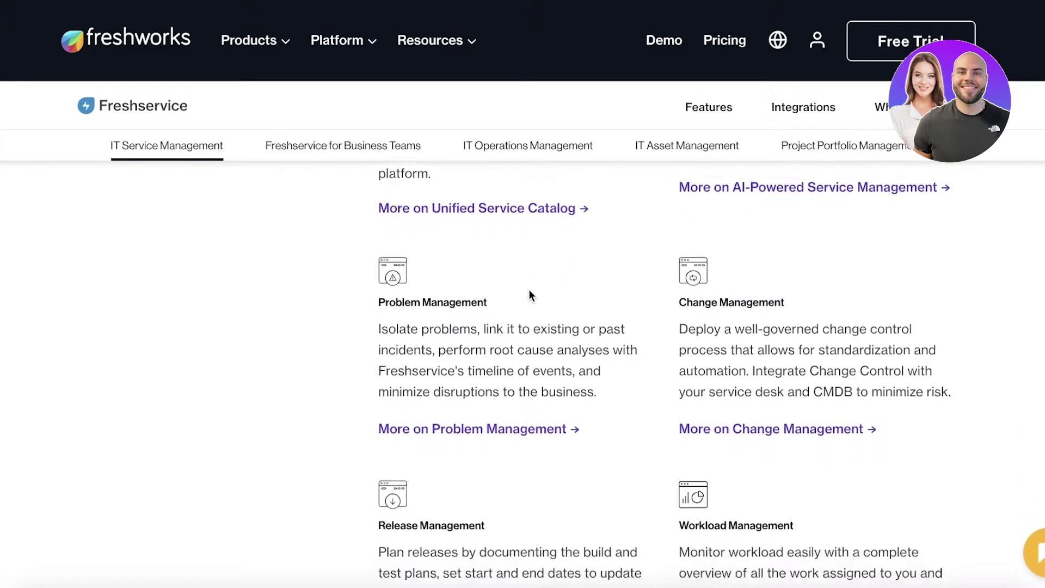
scroll(630, 322, "up", 20)
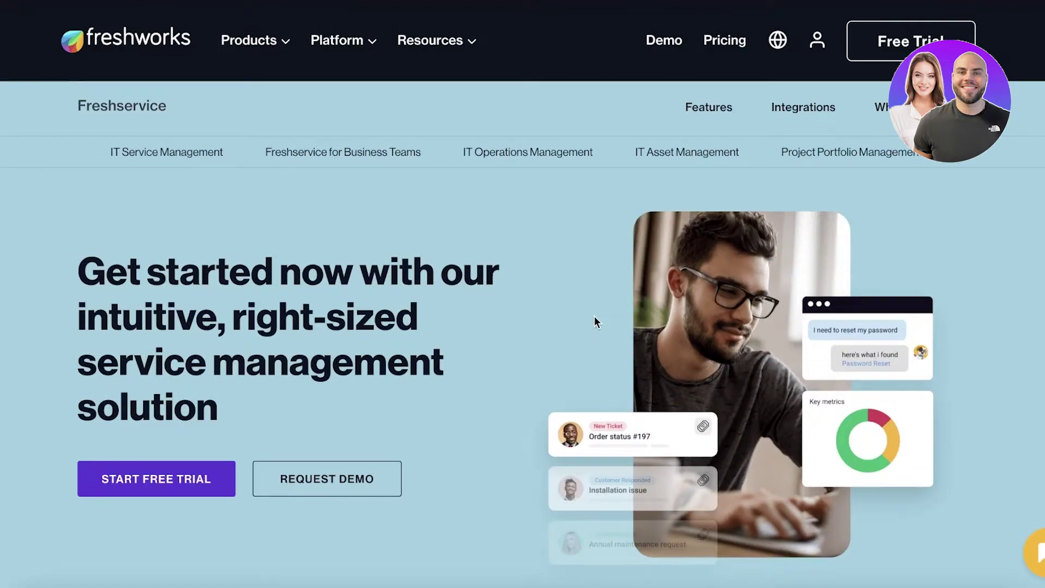
- Start the Freshservice free trial and submit the sign-up form
left_click(157, 475)
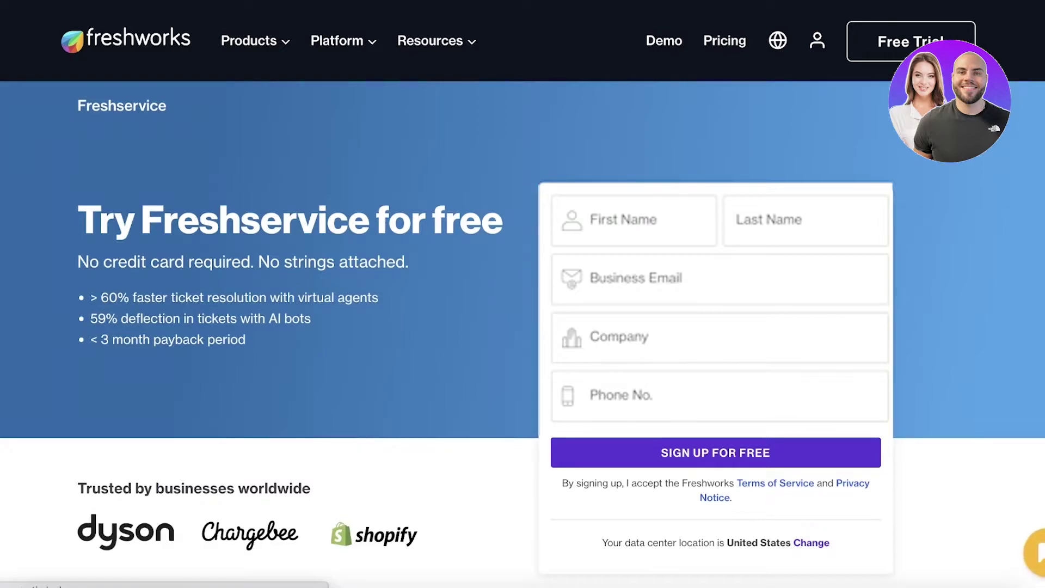
left_click(684, 451)
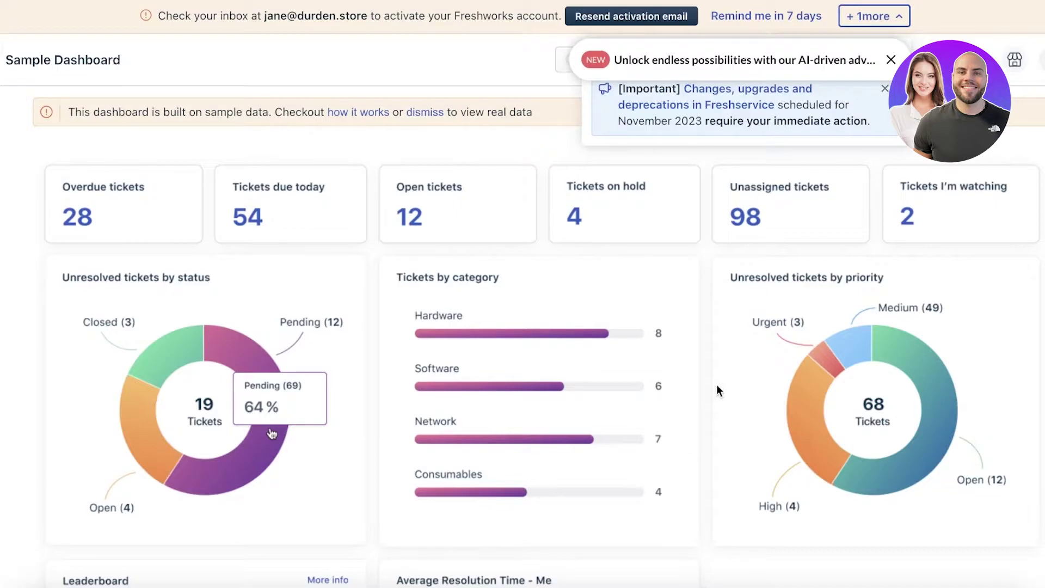
- Dismiss the AI announcement, open the Freshworks activation email and begin setting the account password
left_click(891, 59)
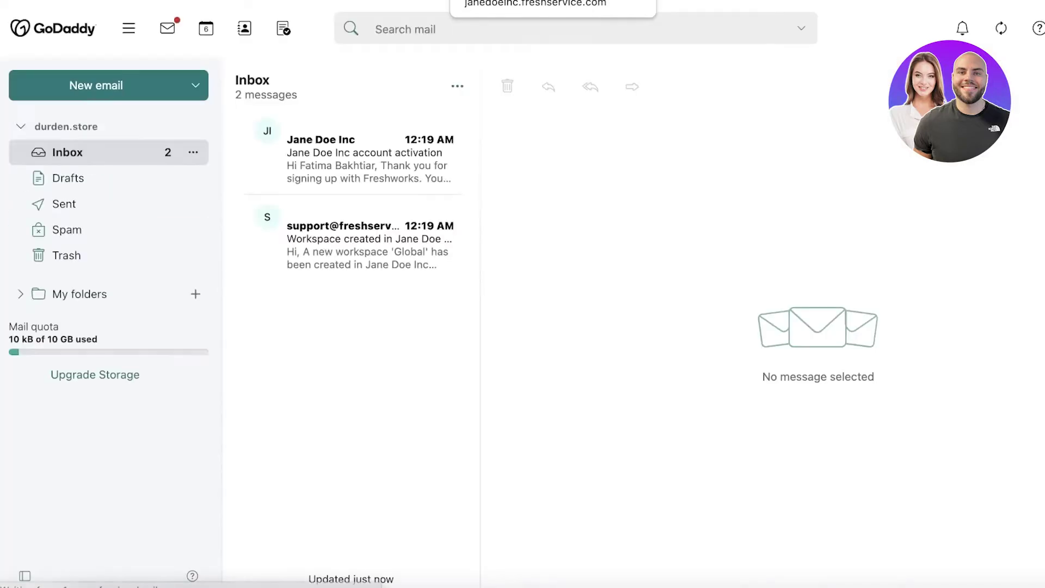
left_click(351, 212)
left_click(368, 175)
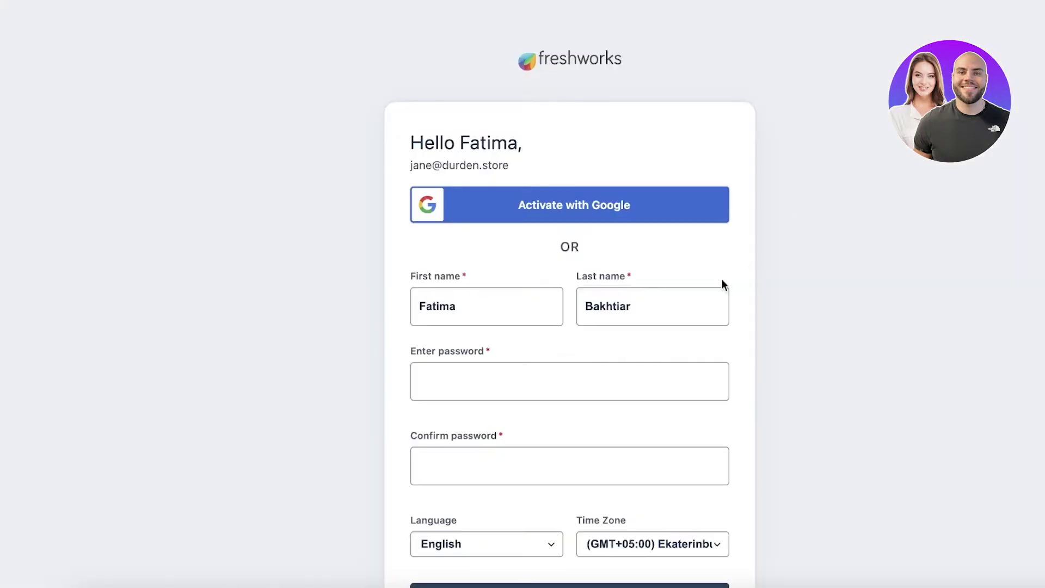
left_click(538, 380)
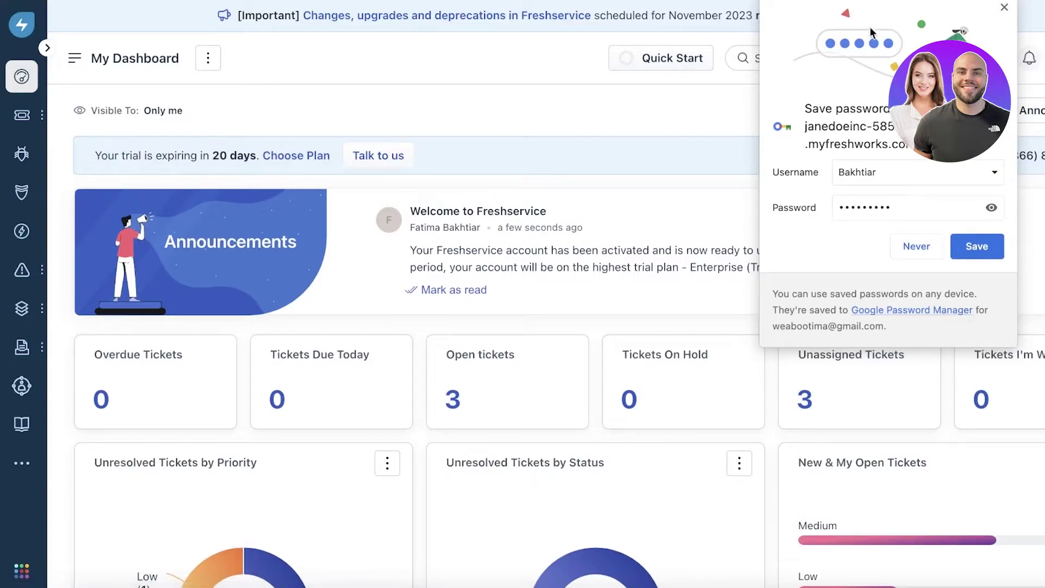
- Dismiss the browser's save-password prompt and view the Problems list
left_click(1005, 7)
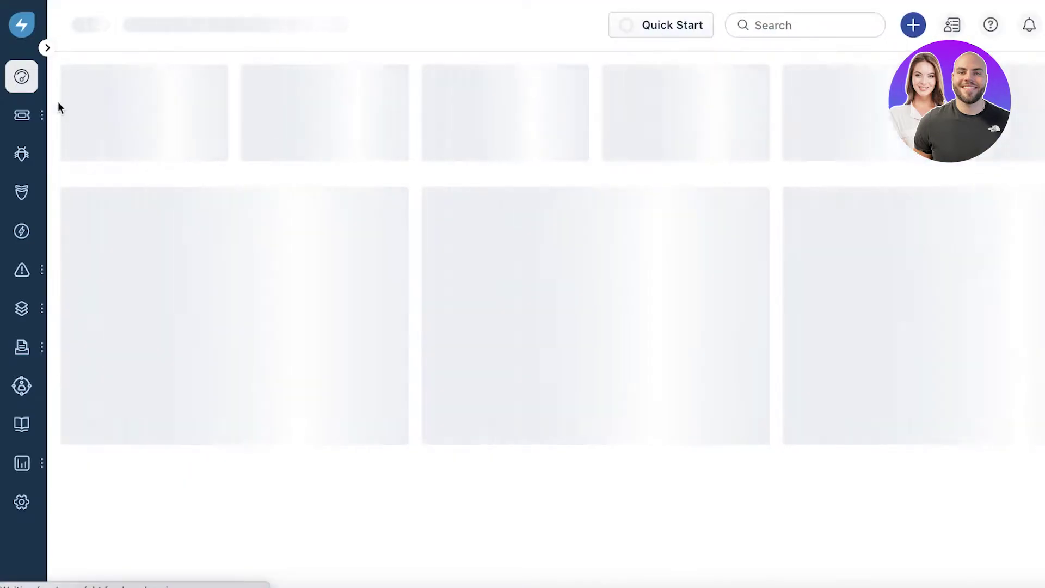
mouse_move(17, 122)
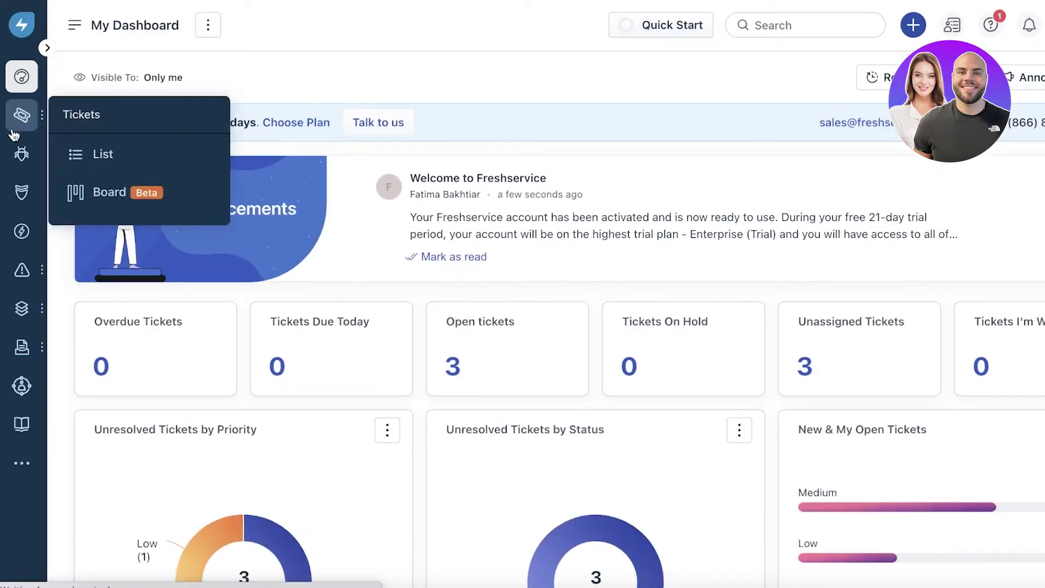
left_click(22, 157)
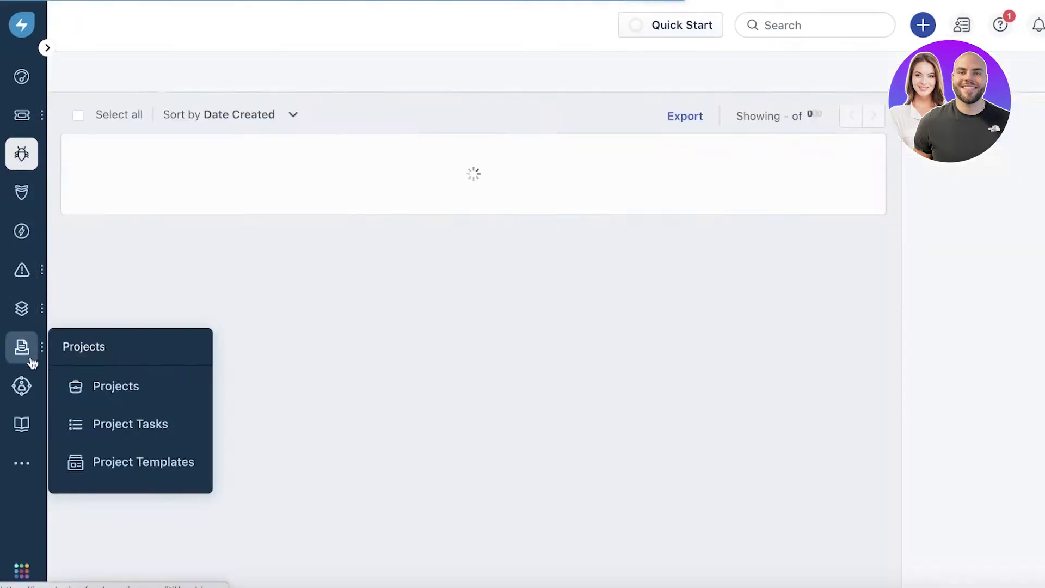
- Check the tasks and calendars list, then open the New & My Open Changes list
mouse_move(18, 479)
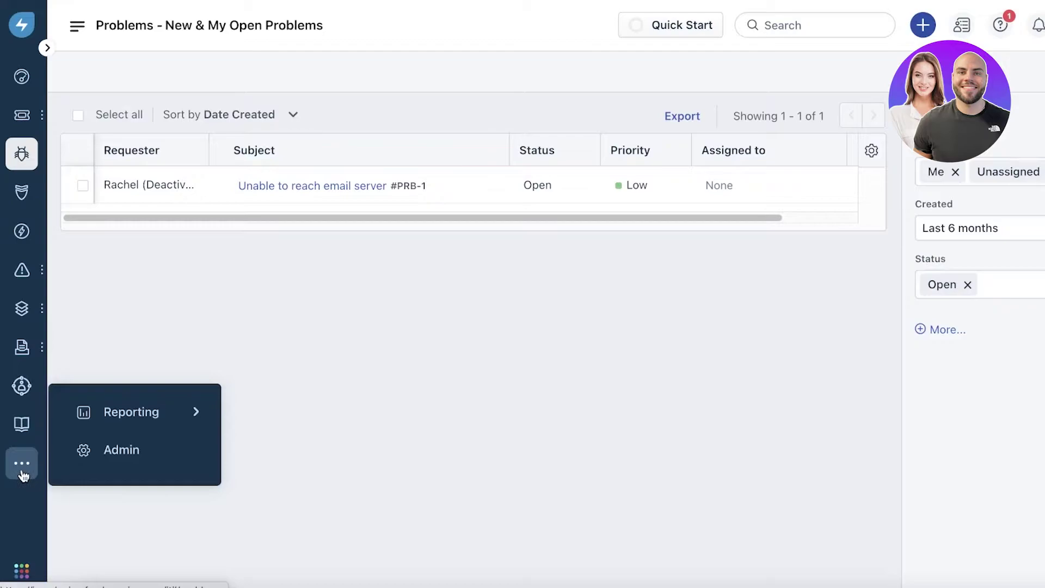
left_click(962, 25)
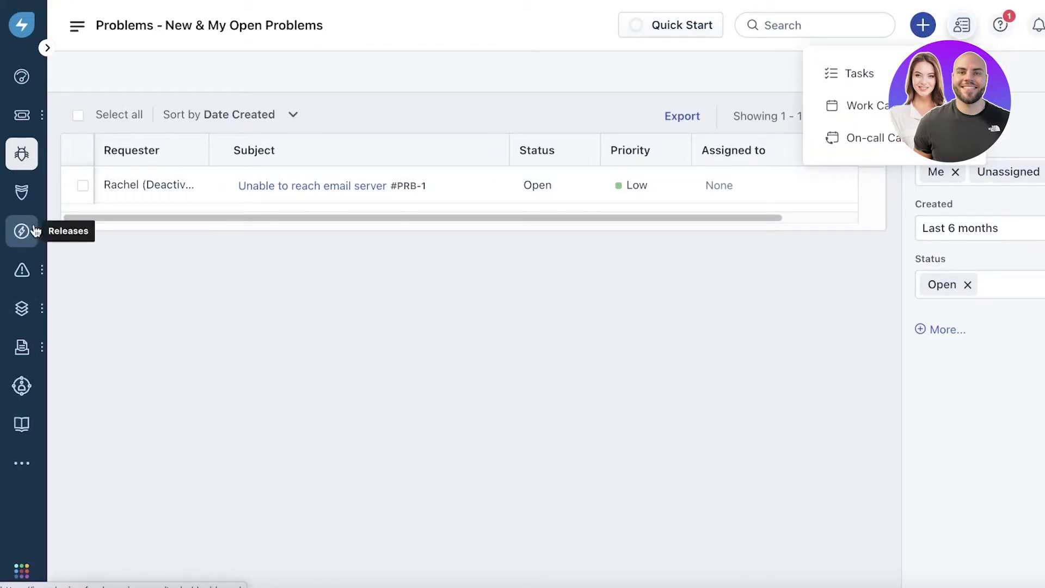
left_click(21, 192)
mouse_move(18, 263)
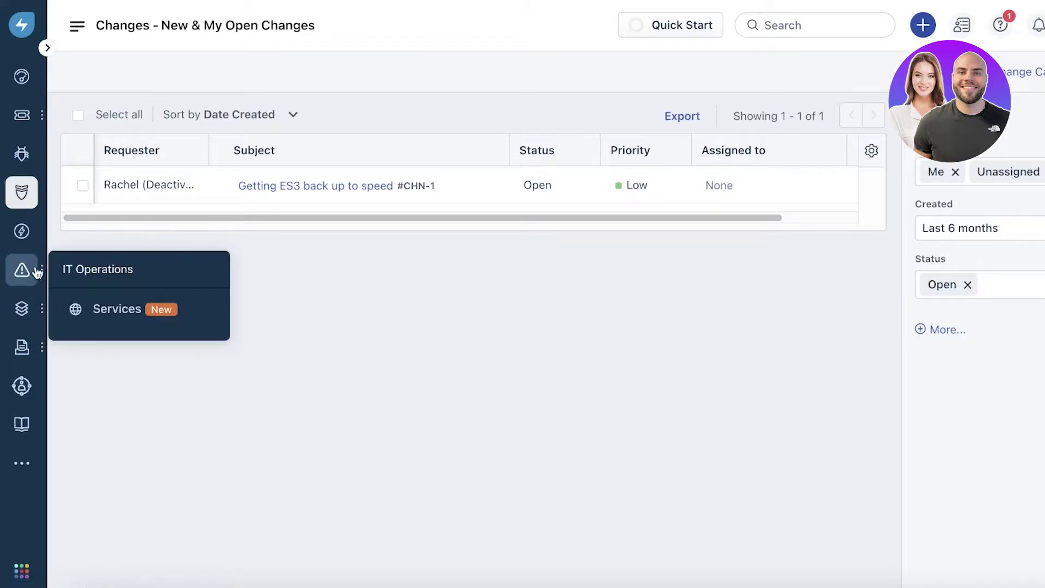
- Go to the IT Operations All Services page and open the Create new service form
left_click(105, 309)
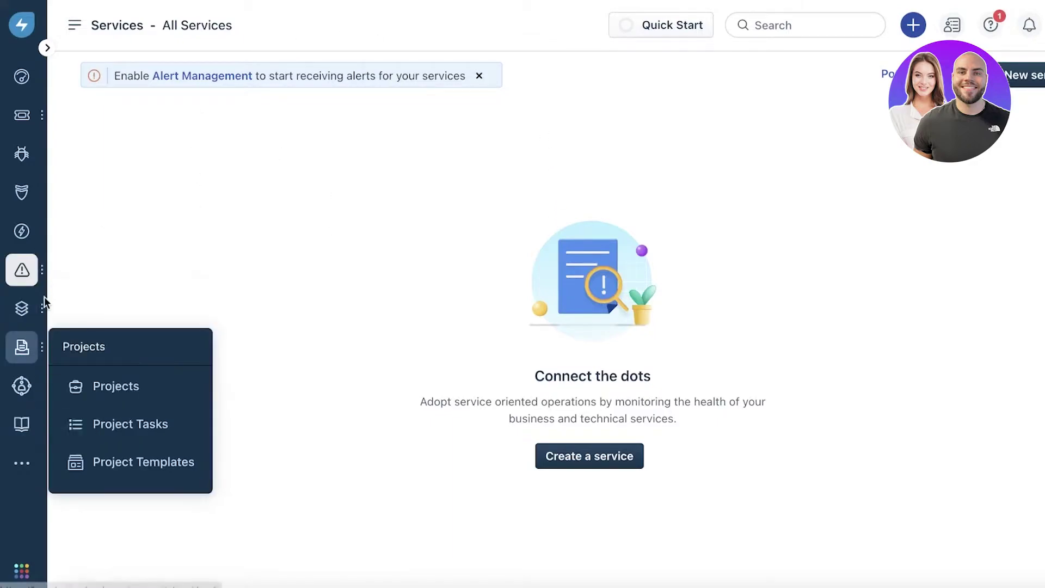
mouse_move(22, 115)
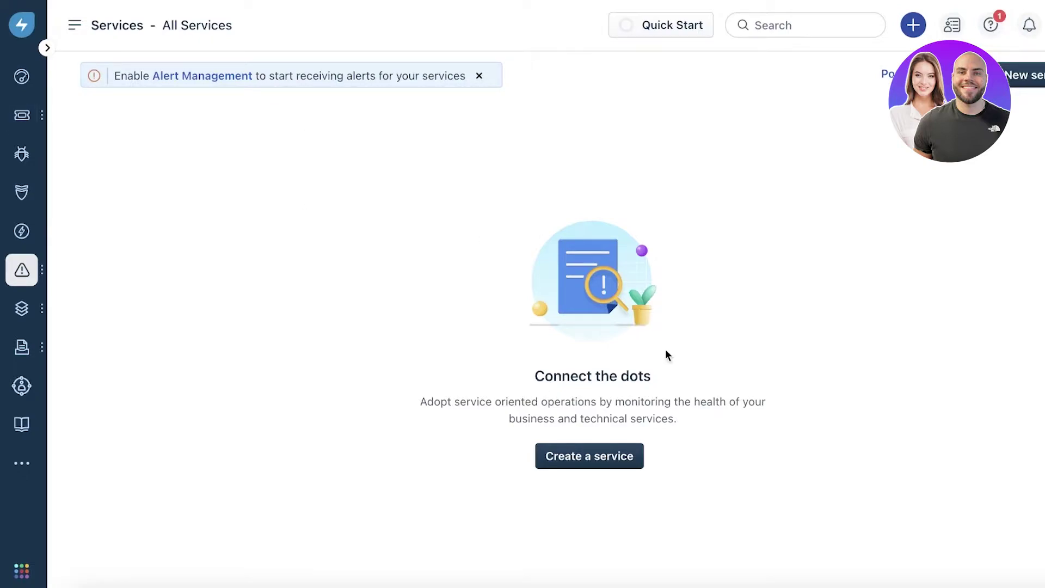
left_click(572, 464)
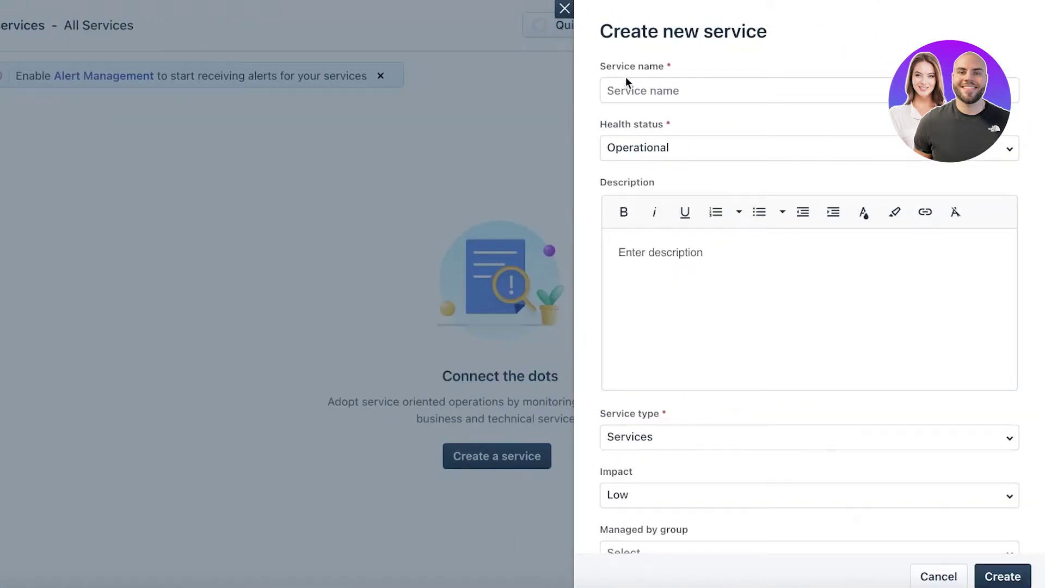
- Reopen the new service form and keep the health status at Operational
left_click(628, 97)
left_click(298, 438)
left_click(564, 8)
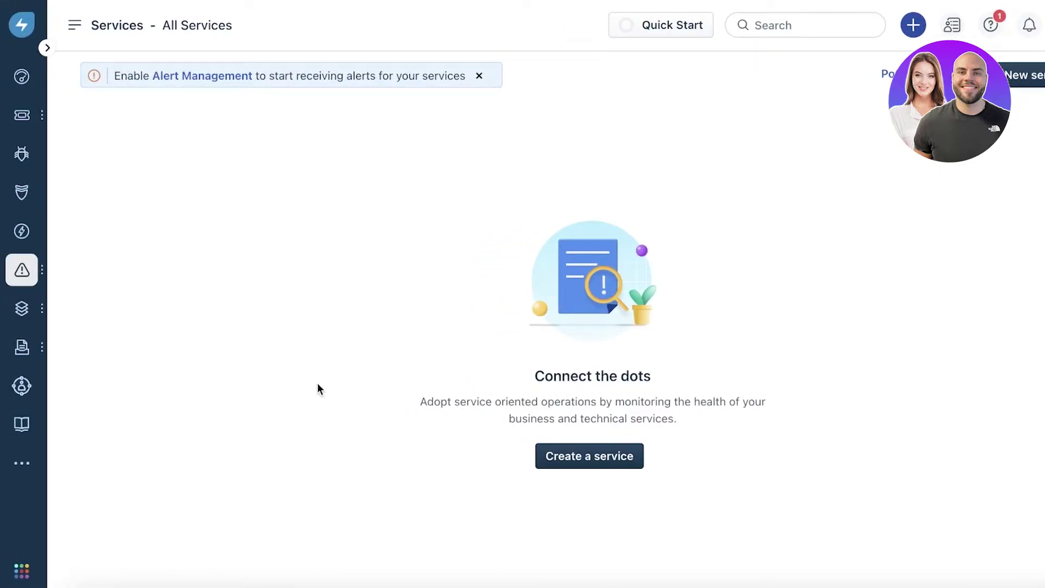
left_click(579, 452)
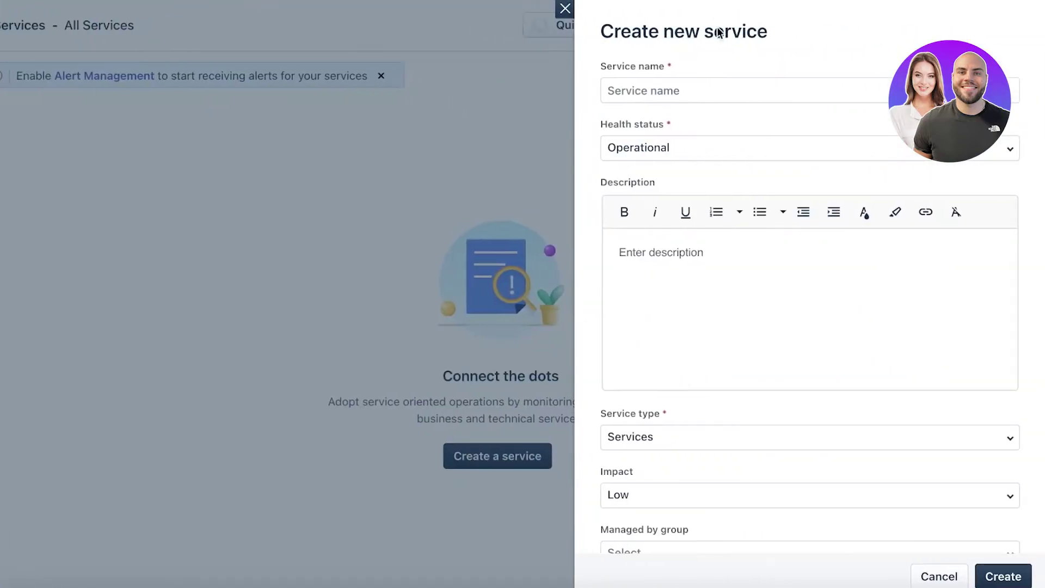
left_click(676, 161)
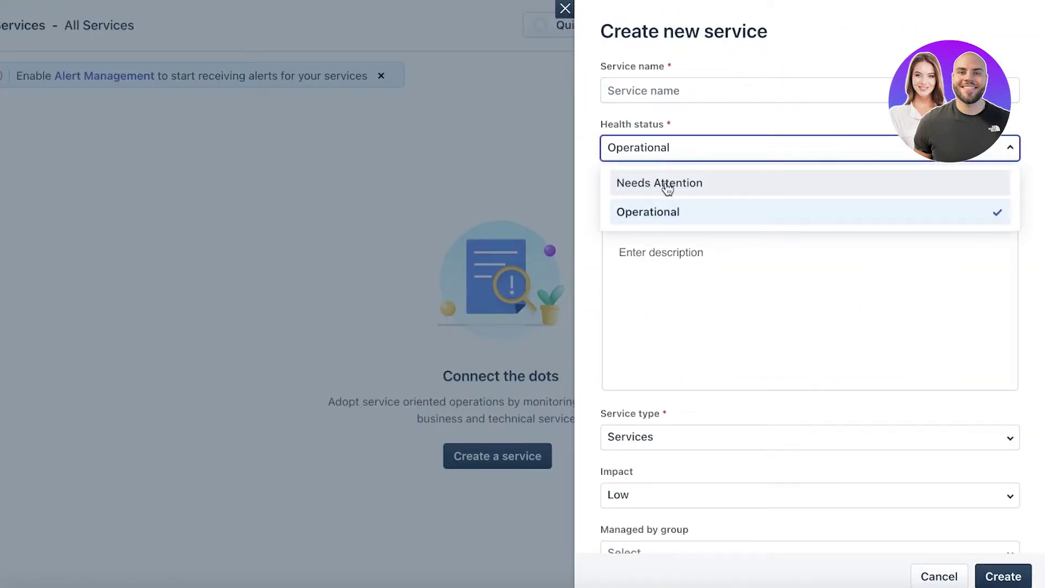
left_click(665, 181)
scroll(661, 191, "down", 3)
scroll(662, 190, "up", 3)
- Name the service 'SEO Optimization' with the description 'Optimize your website'
left_click(664, 88)
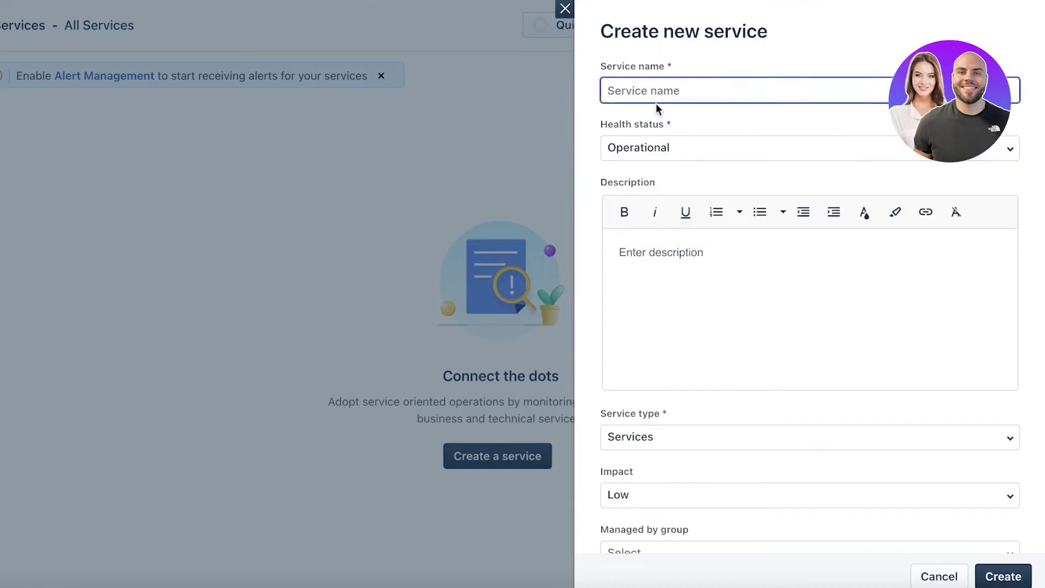
type("SEO Optimization")
left_click(735, 296)
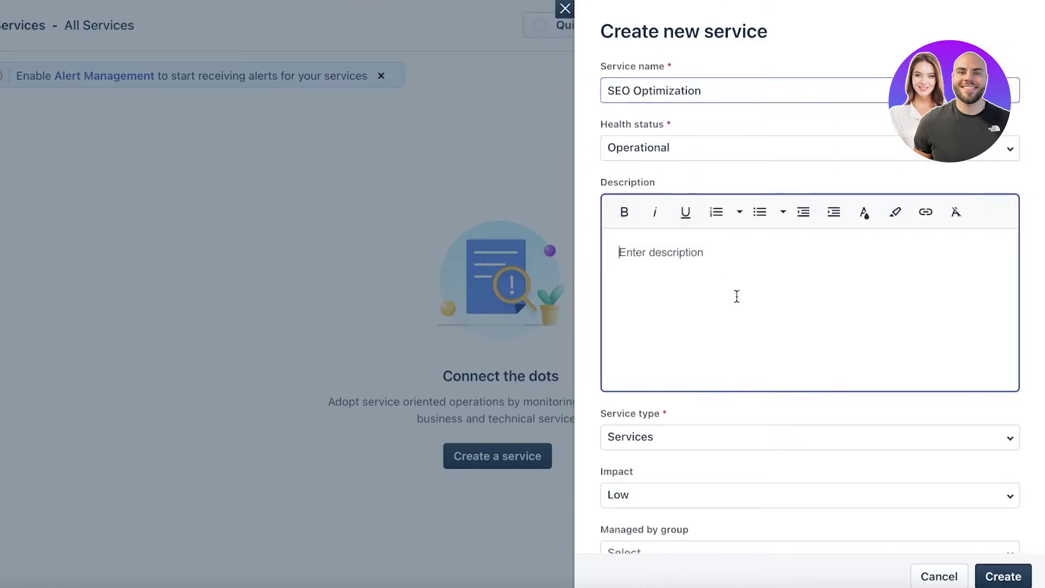
type("Optimize your website")
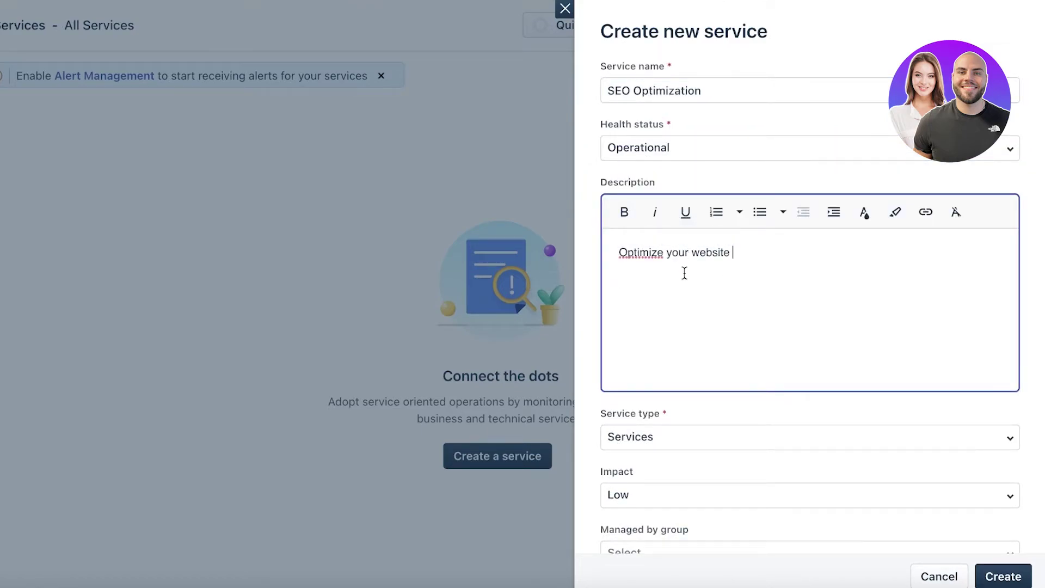
scroll(684, 261, "down", 5)
- Set the service type to Business Service and the impact to Low
left_click(687, 130)
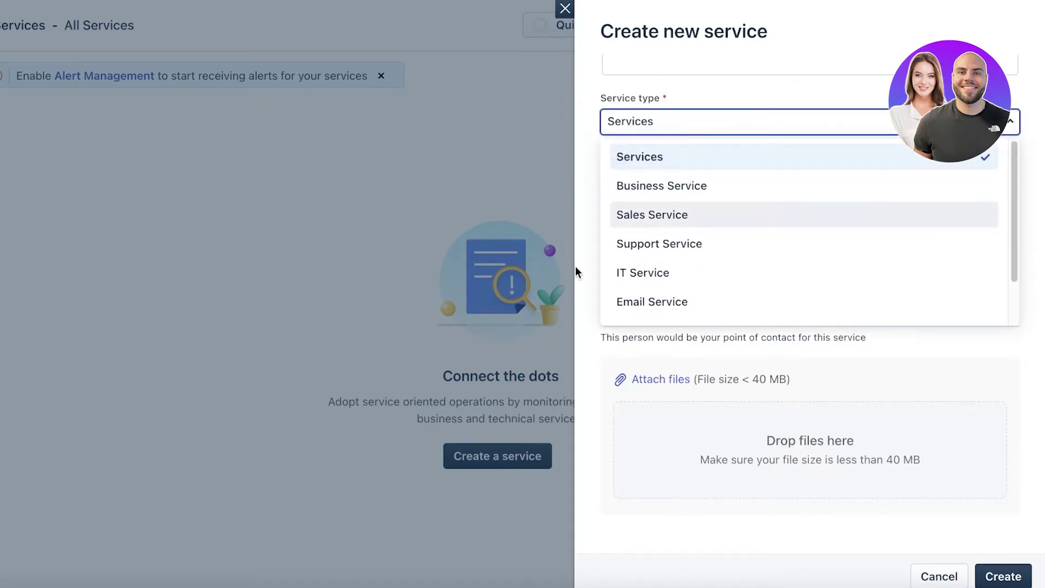
scroll(647, 291, "down", 2)
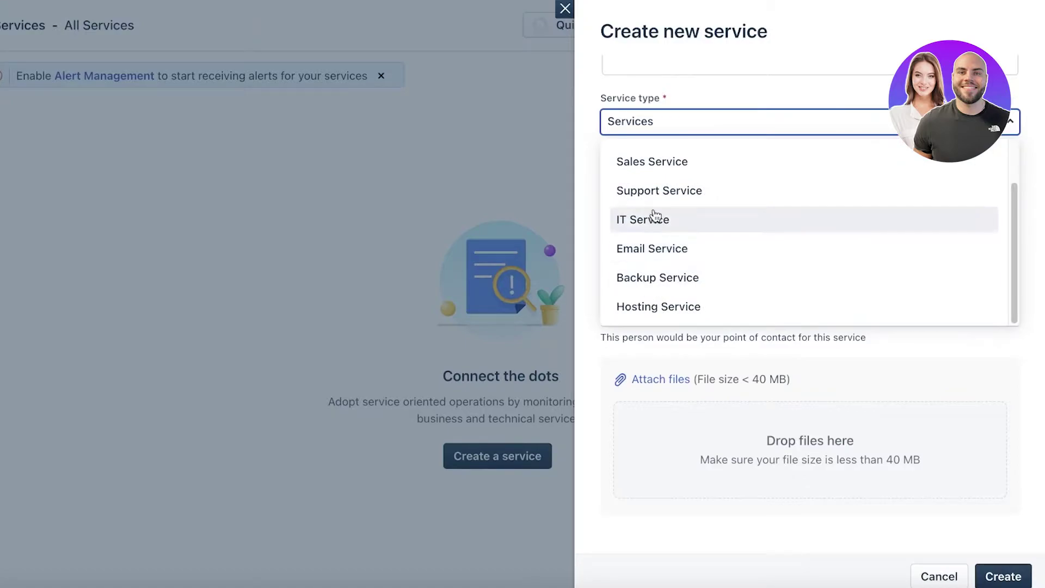
scroll(661, 232, "up", 2)
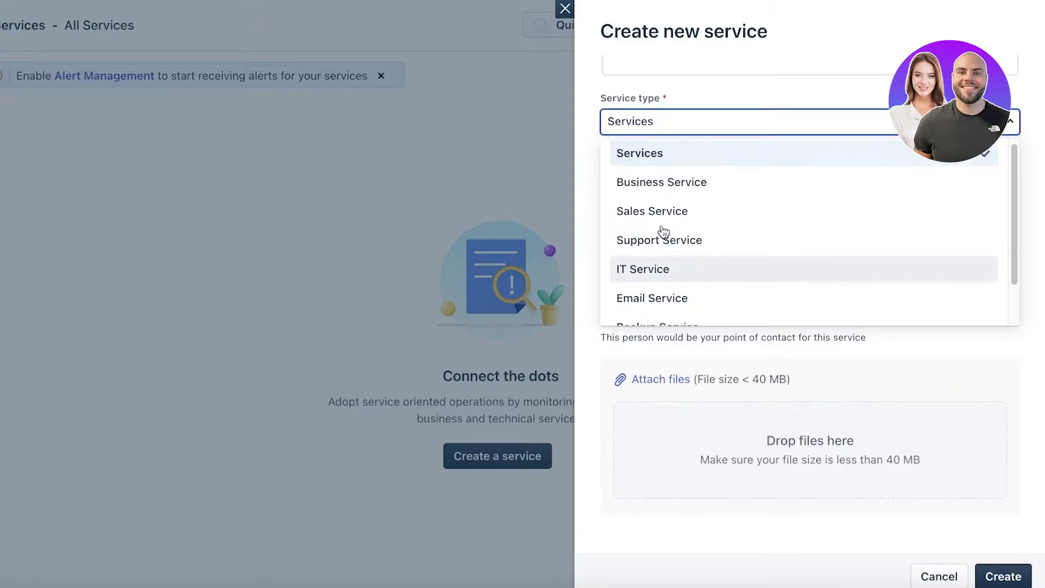
left_click(659, 182)
left_click(658, 183)
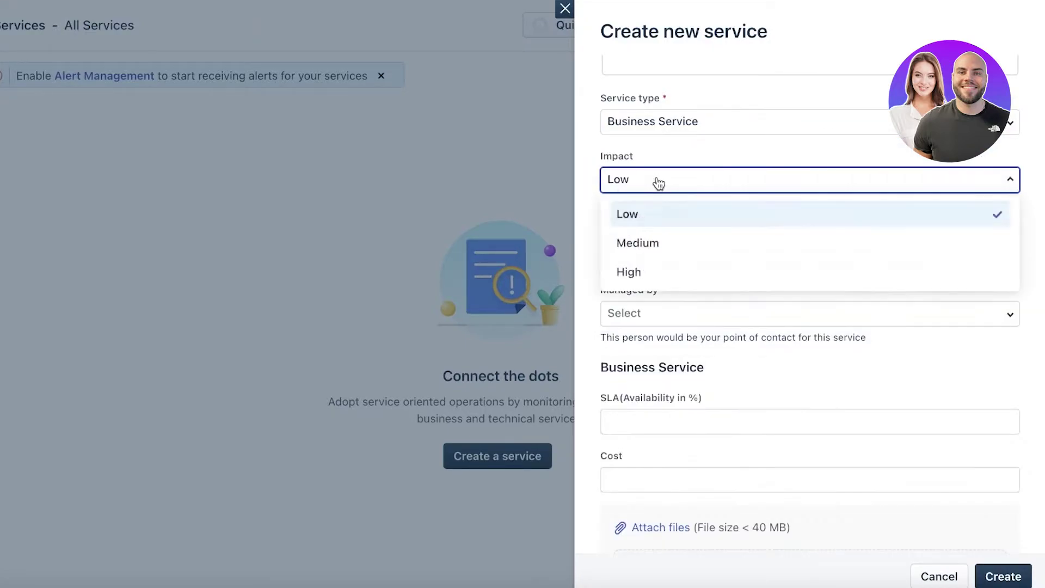
left_click(637, 214)
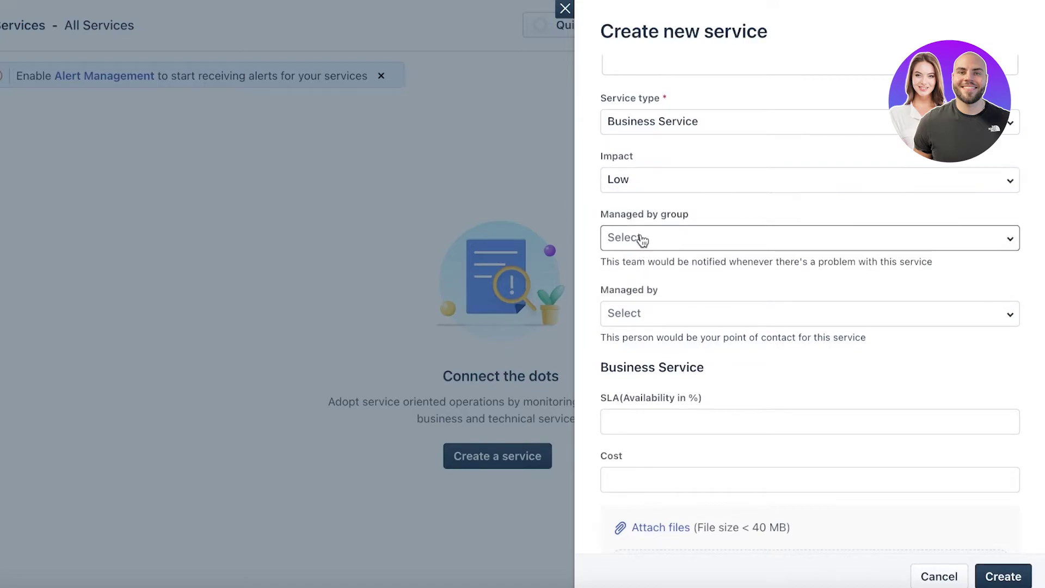
- Assign Software Team as the managing group, leaving the manager empty
left_click(642, 239)
scroll(639, 381, "down", 5)
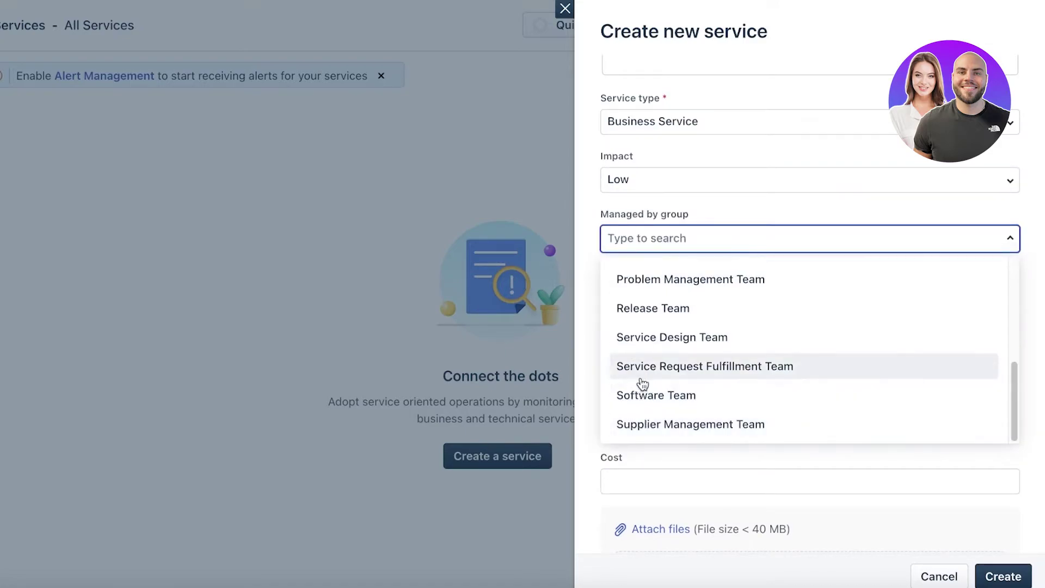
left_click(642, 393)
left_click(670, 237)
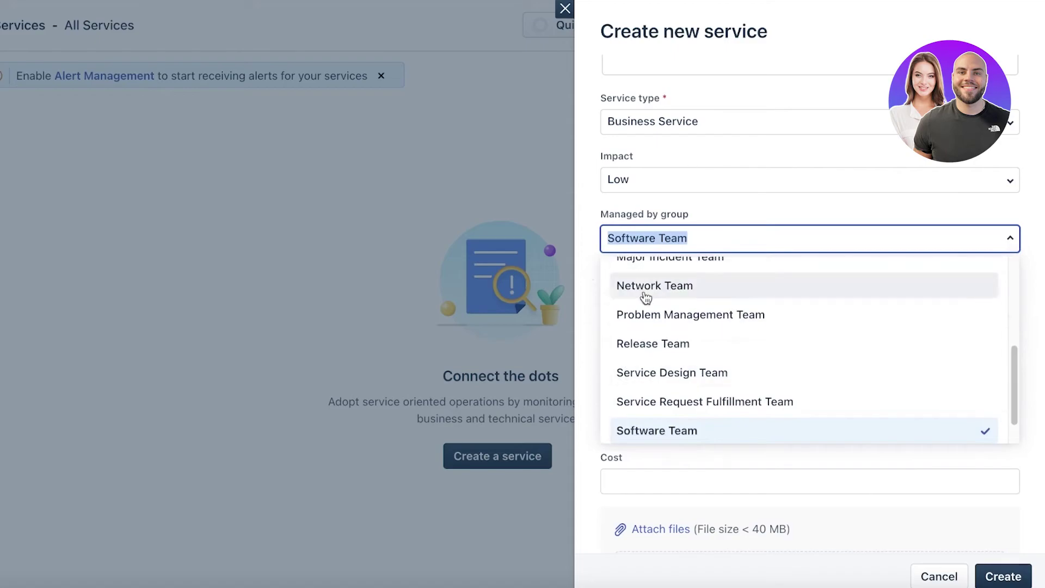
scroll(612, 274, "up", 5)
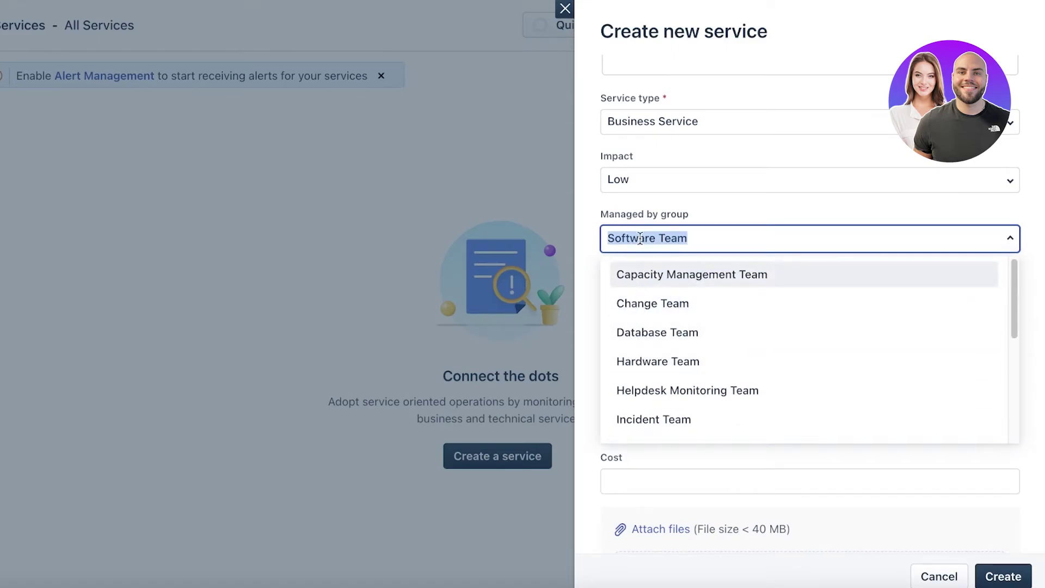
left_click(694, 215)
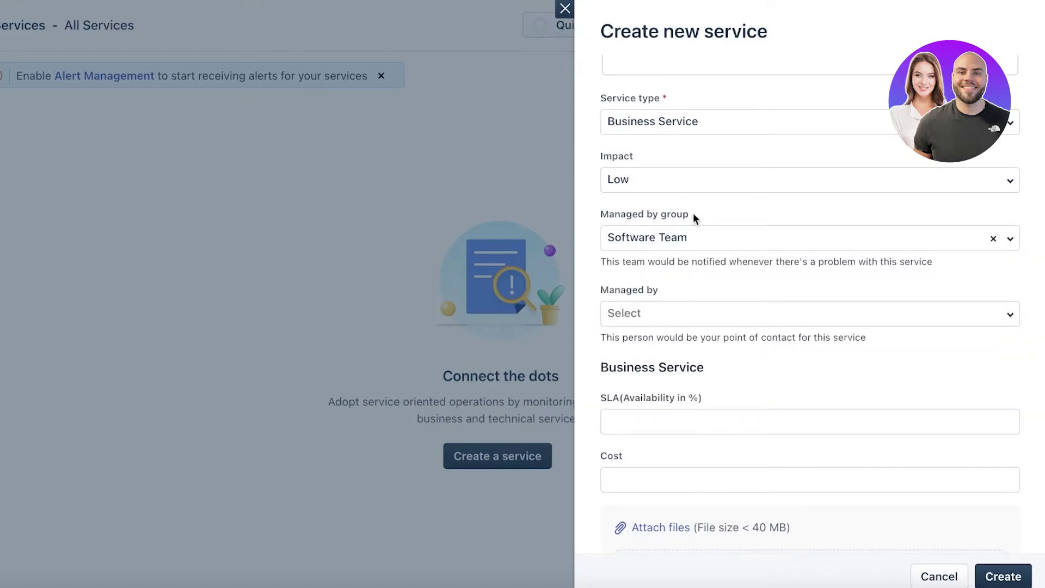
left_click(637, 321)
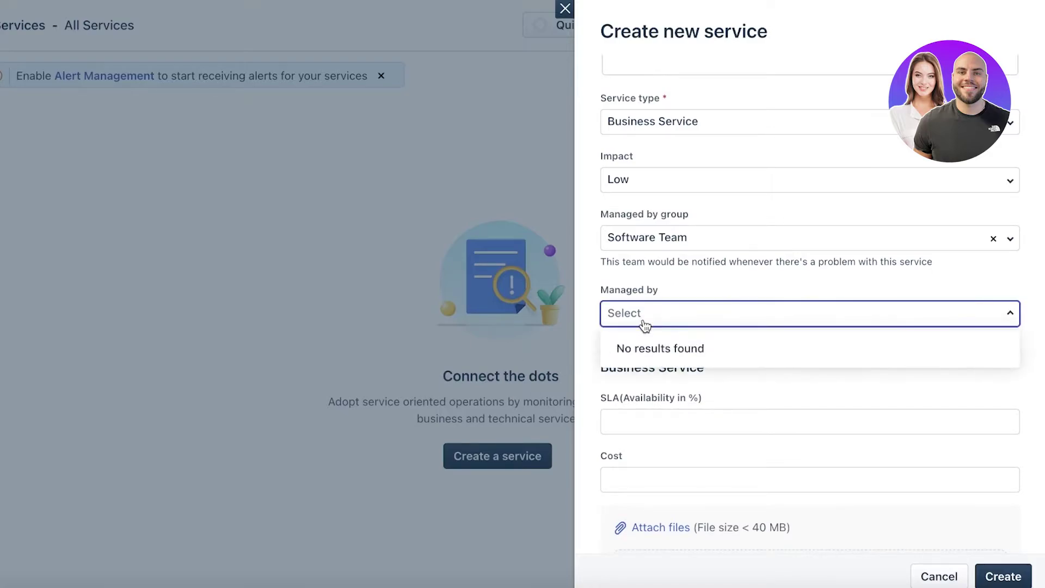
left_click(661, 305)
- Enter an SLA of 23 and a cost of 99
scroll(639, 325, "down", 1)
scroll(626, 327, "down", 3)
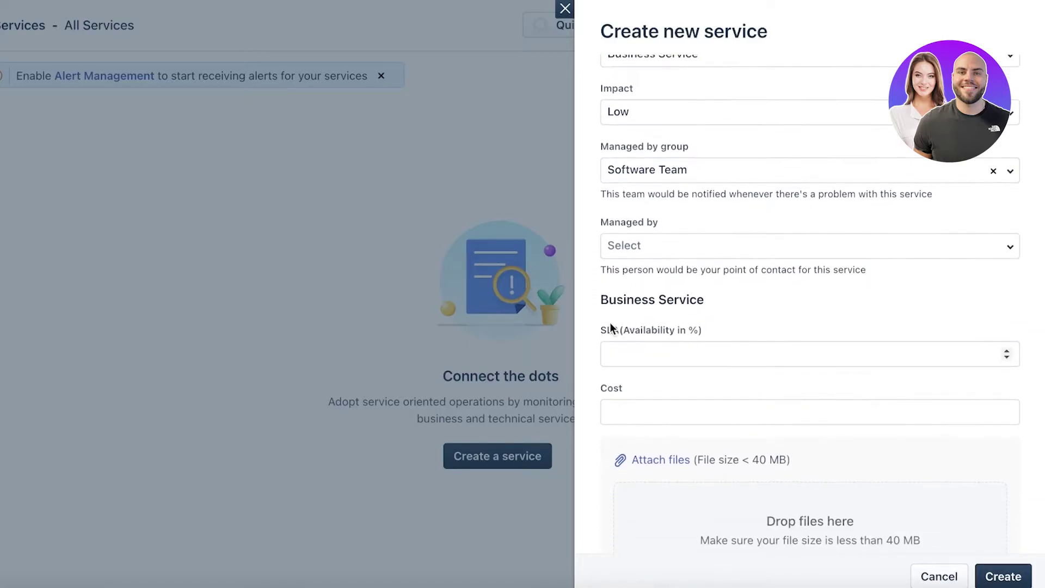
left_click(757, 269)
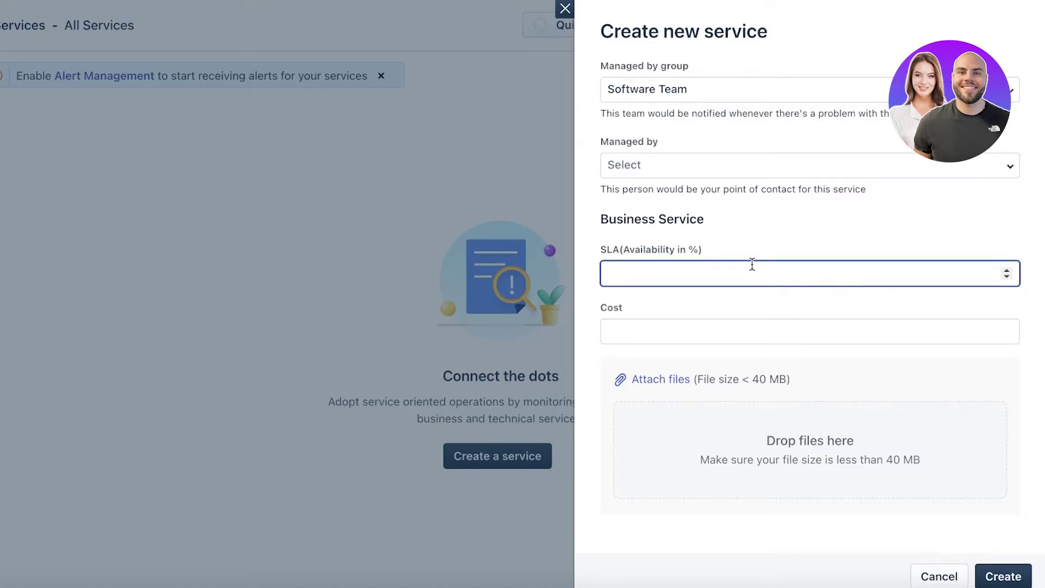
left_click(832, 329)
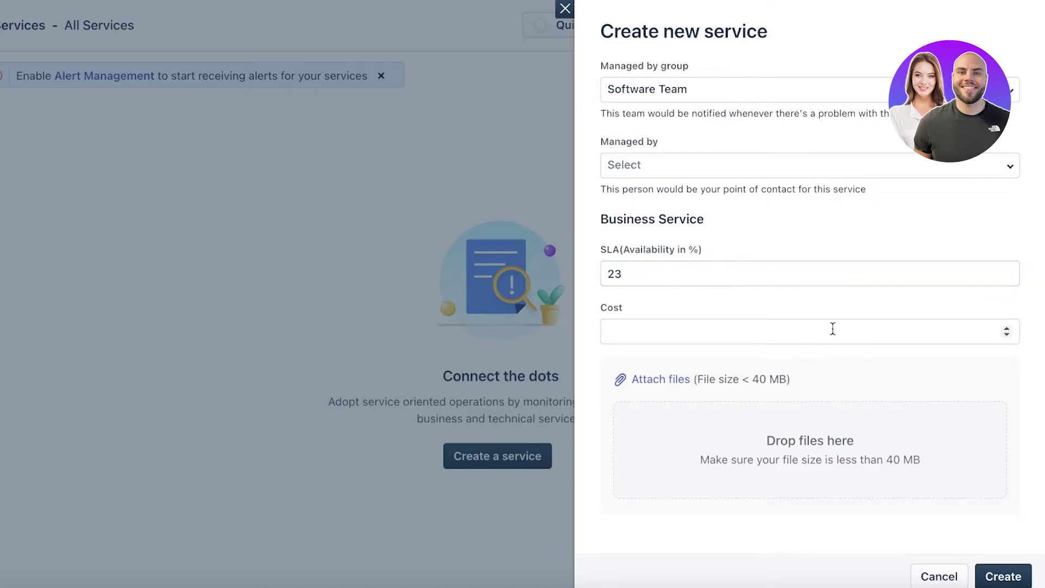
left_click(1004, 248)
- Create the SEO Optimization service and look over its details page
left_click(1002, 575)
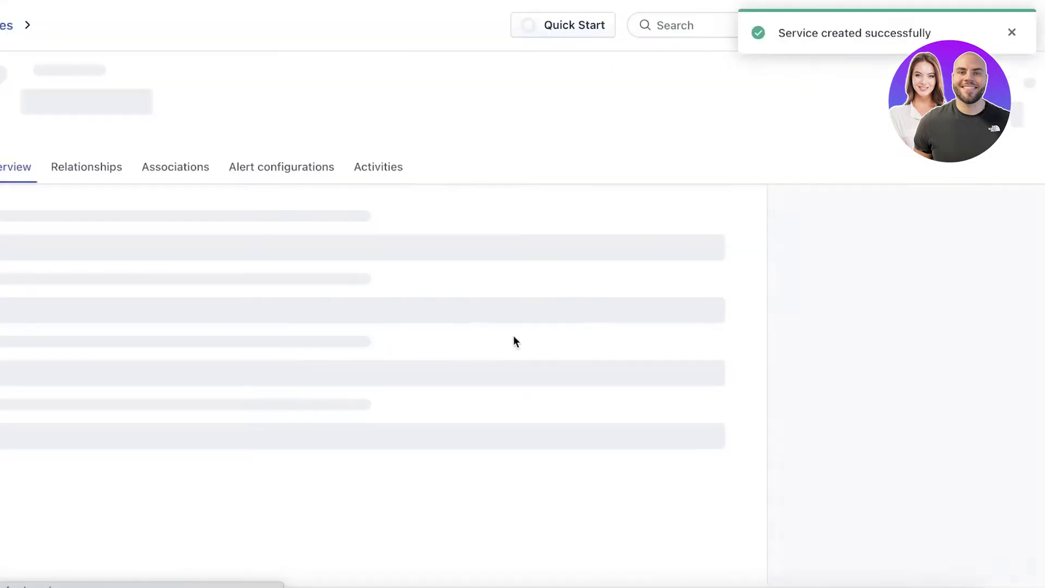
scroll(370, 295, "down", 2)
scroll(315, 186, "up", 2)
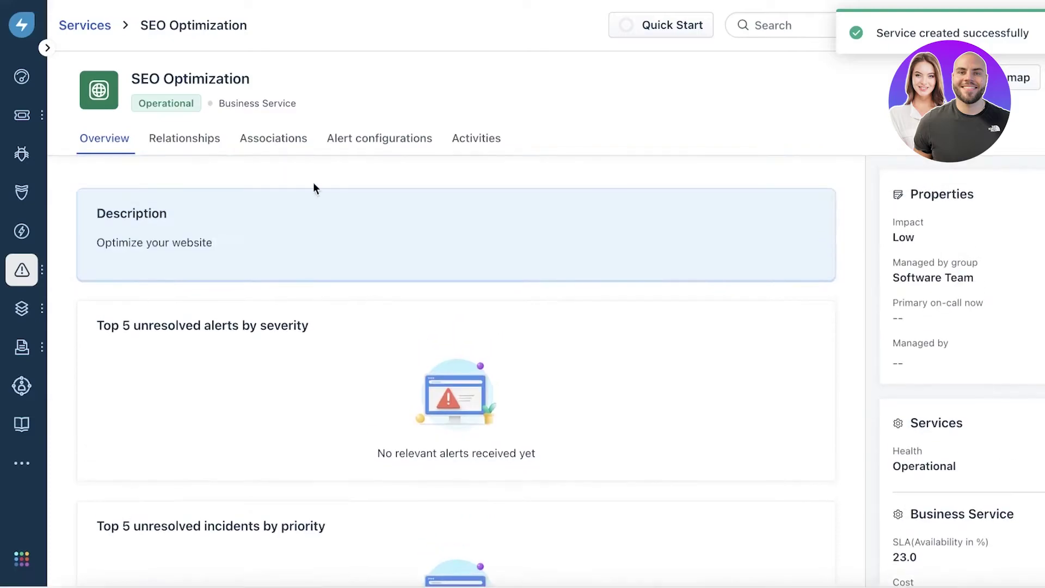
mouse_move(34, 267)
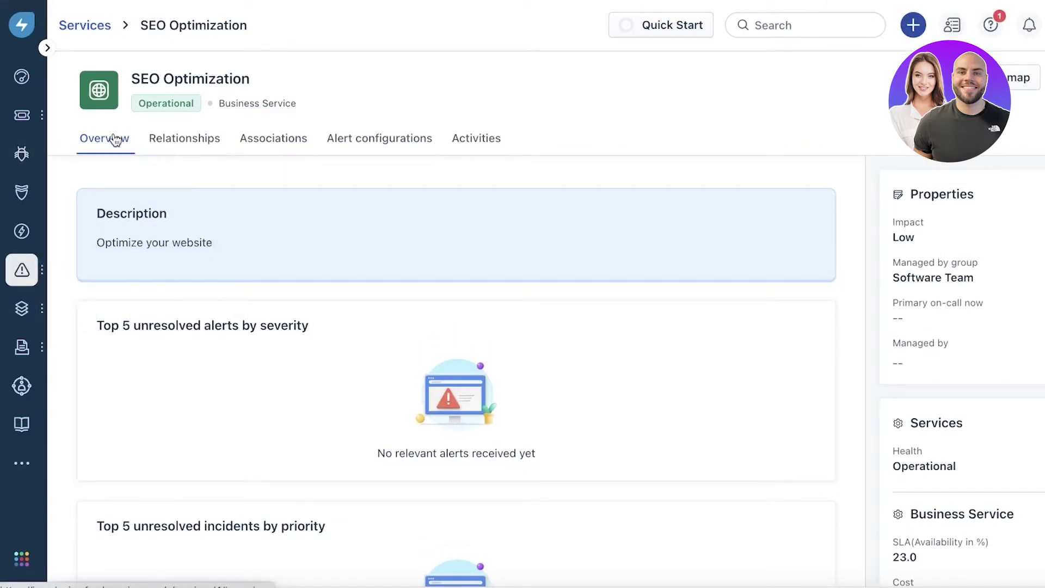
- View the service's relationship map, related items, alert configurations and activity log
left_click(208, 140)
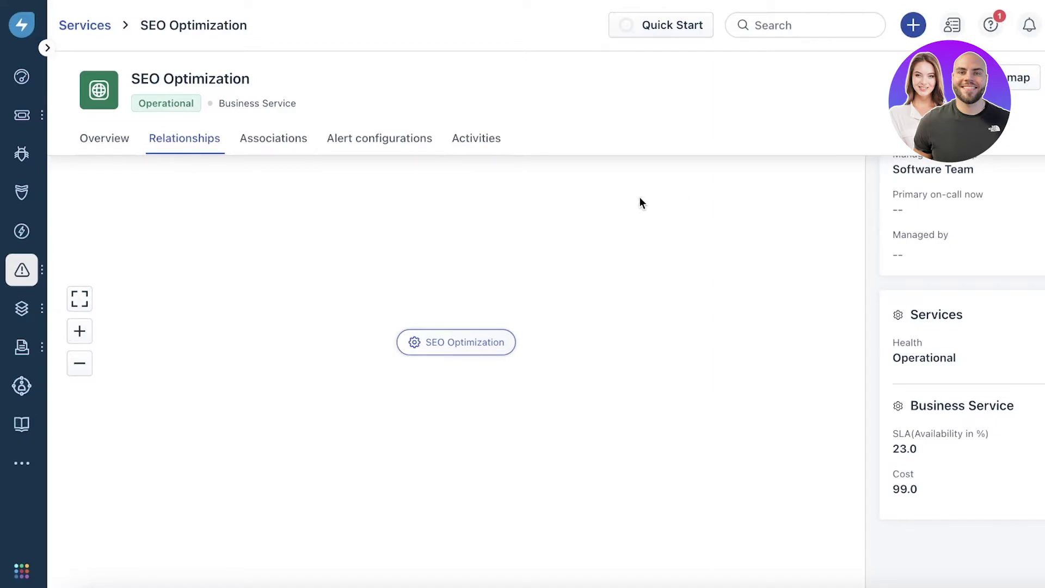
scroll(640, 198, "down", 1)
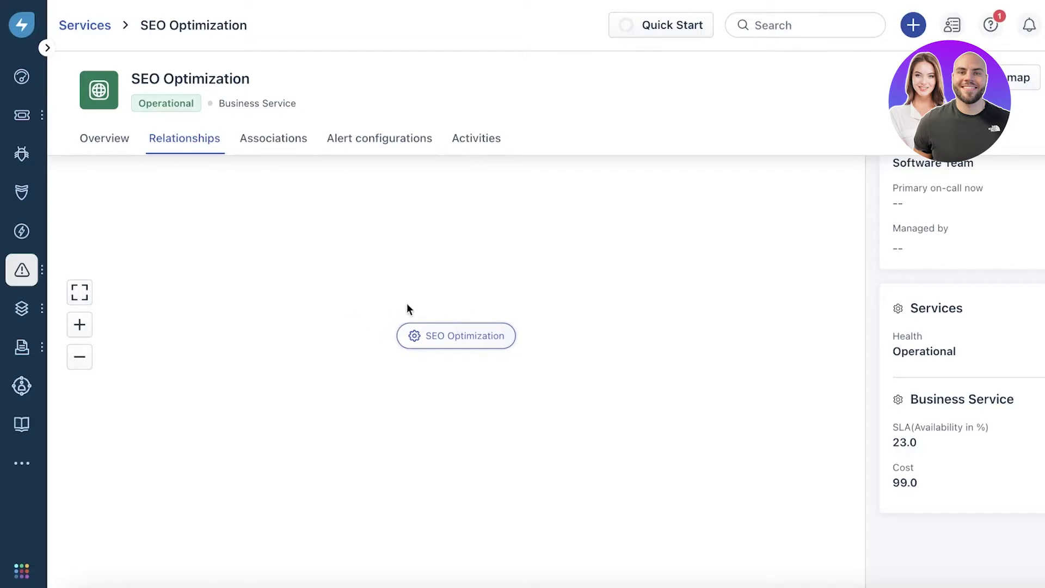
left_click(298, 148)
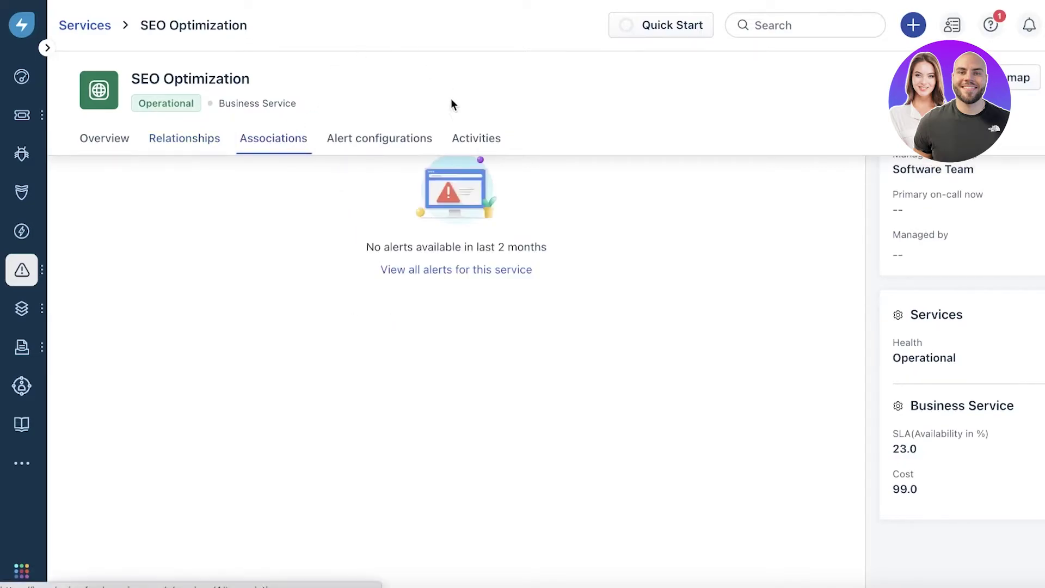
left_click(362, 137)
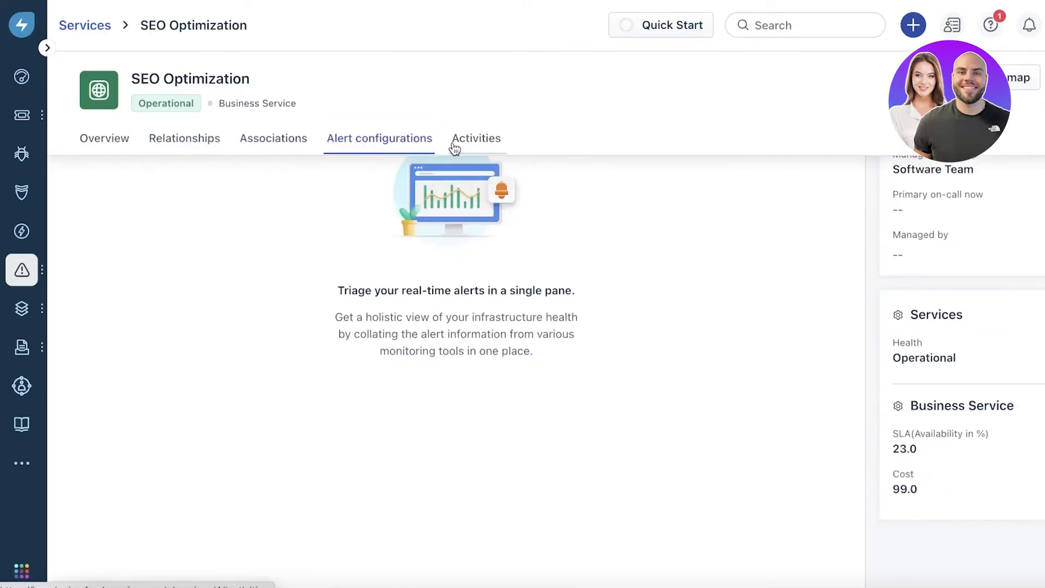
left_click(475, 137)
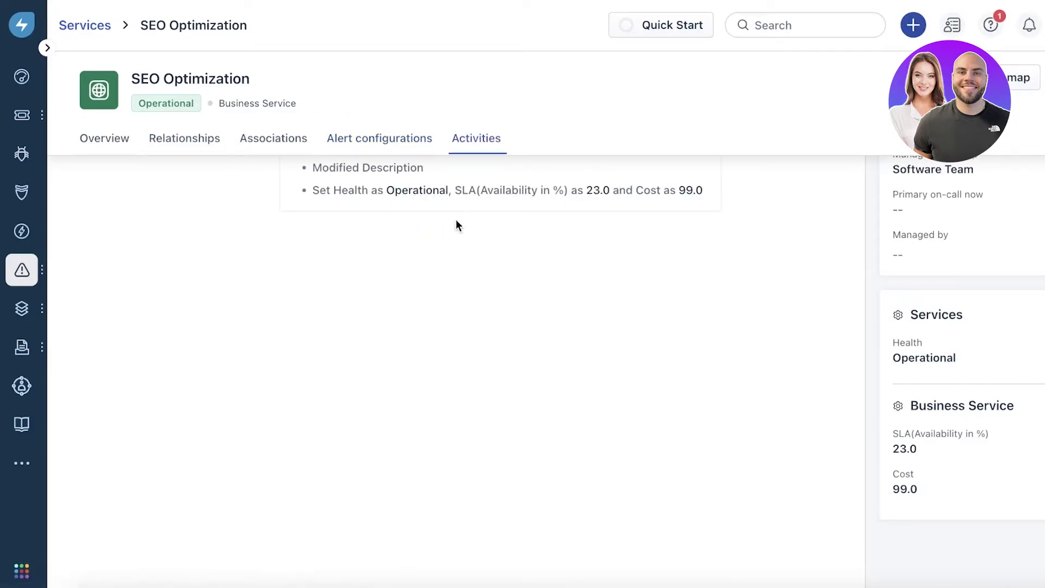
- Return to the dashboard, then open Tickets and switch to the My Board view
left_click(26, 81)
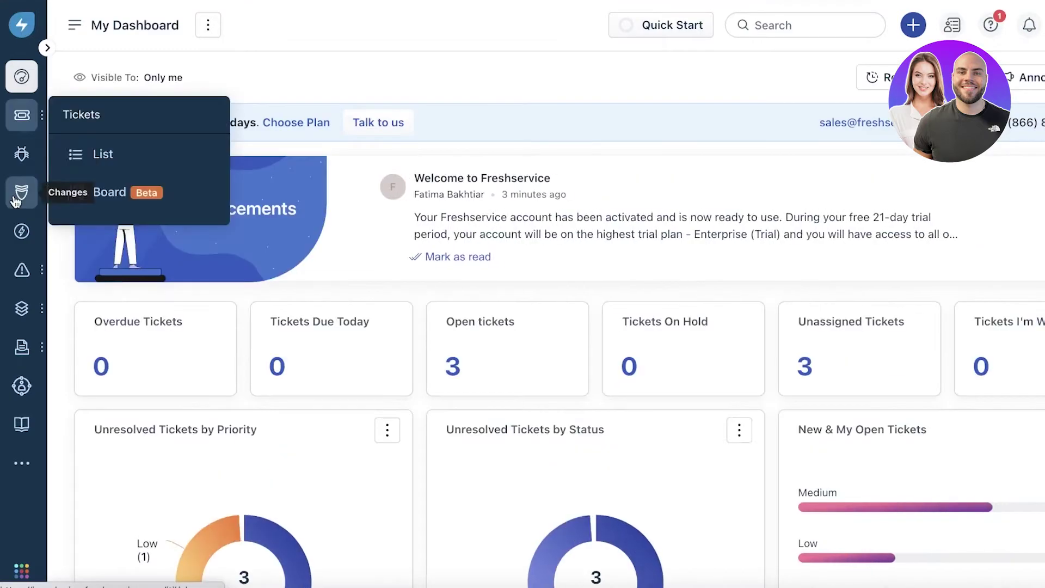
scroll(333, 66, "down", 5)
scroll(334, 66, "up", 5)
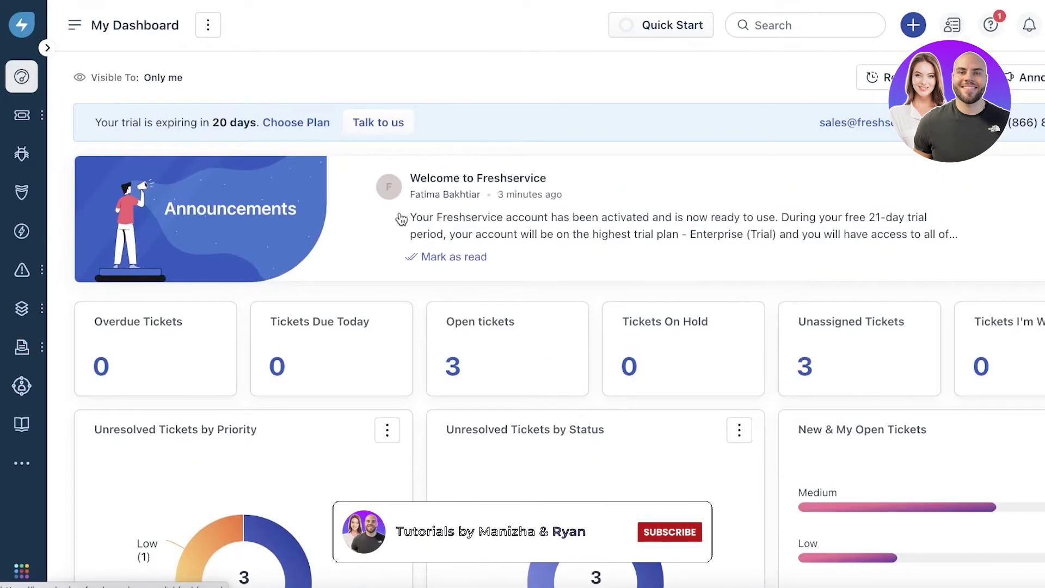
mouse_move(30, 124)
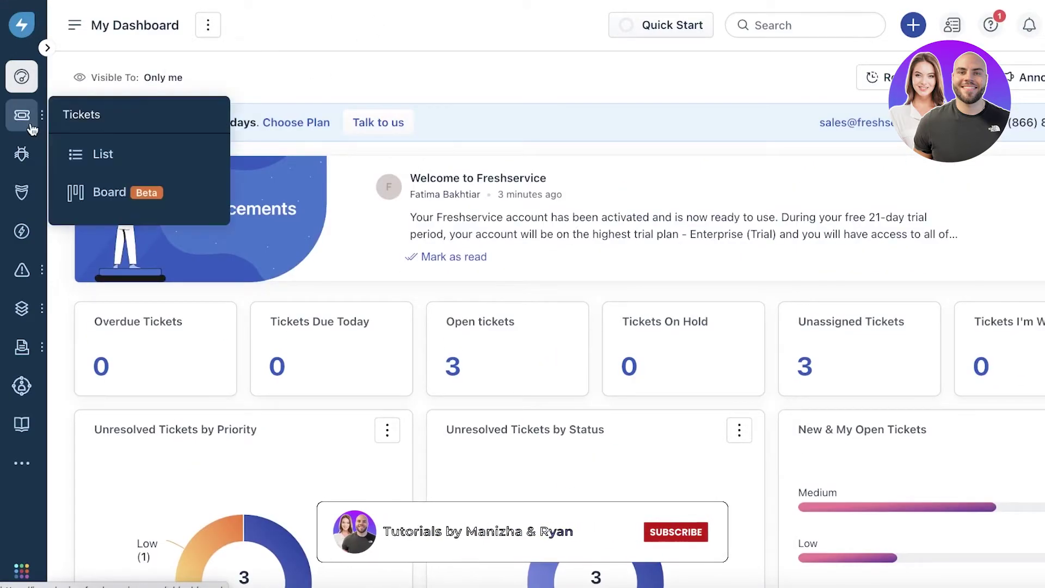
left_click(81, 154)
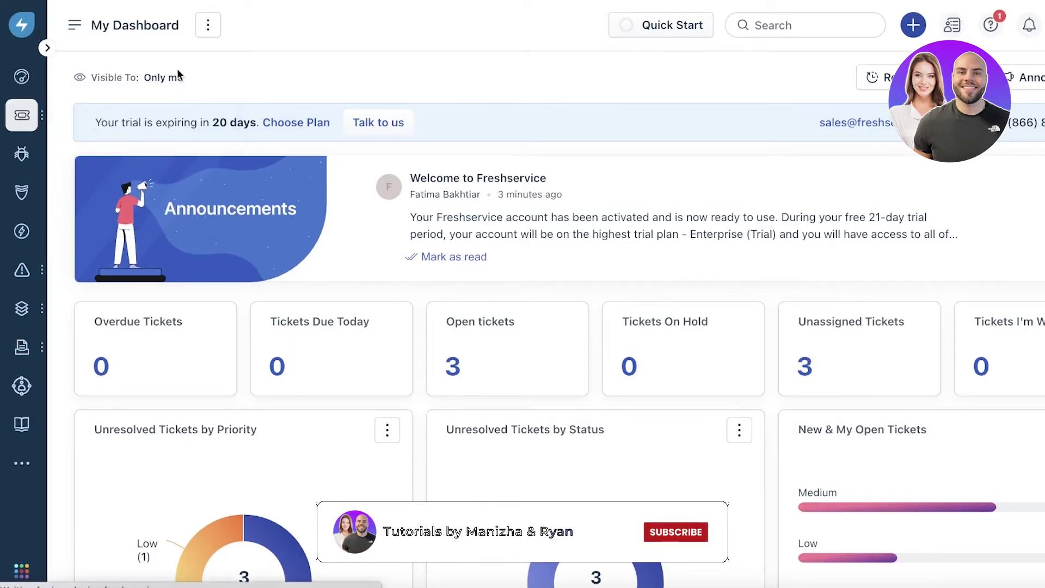
left_click(93, 196)
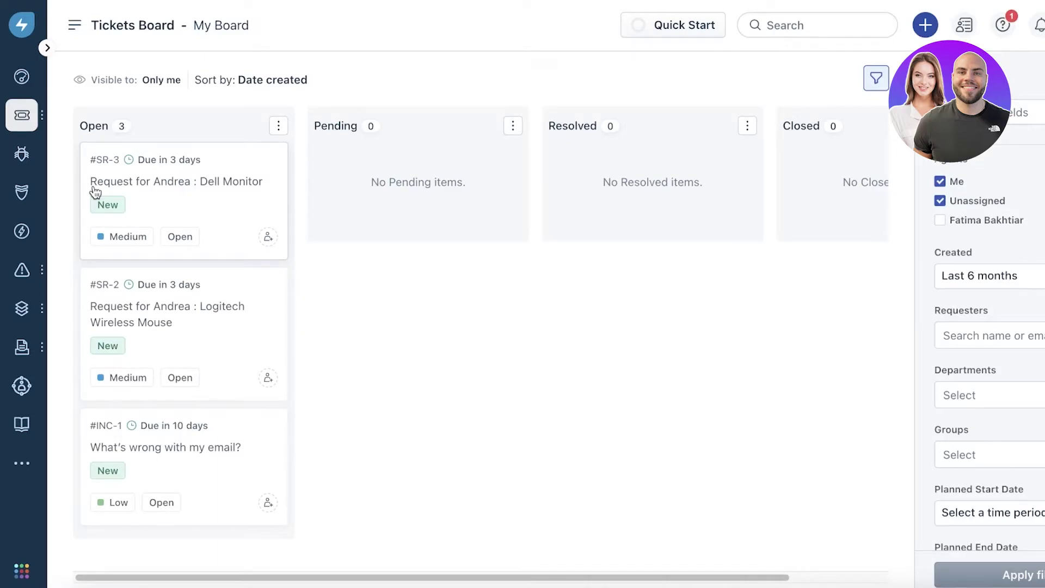
mouse_move(19, 107)
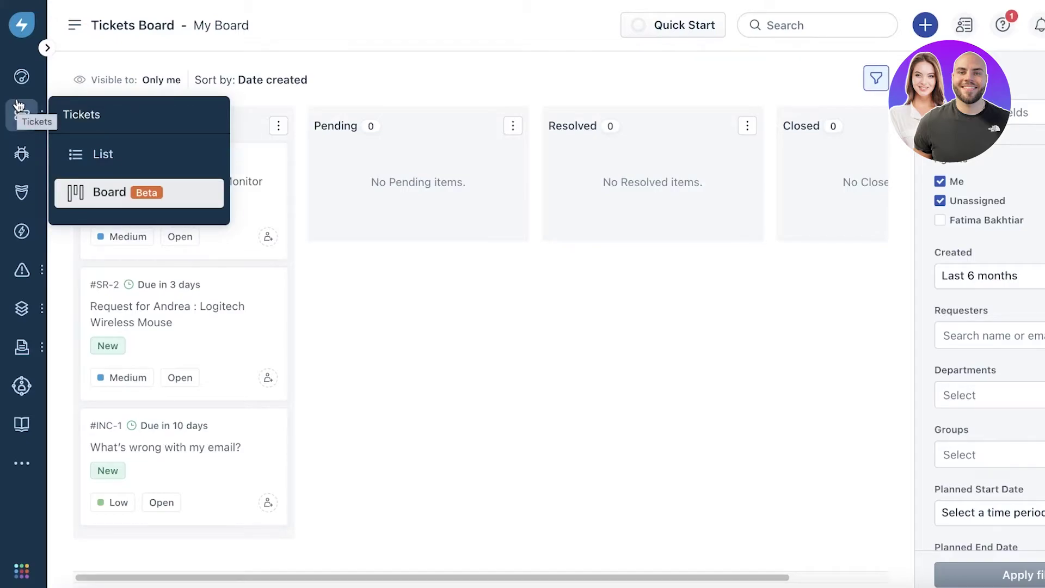
- Open Problems and remove the Me, Unassigned and Open filters
left_click(19, 155)
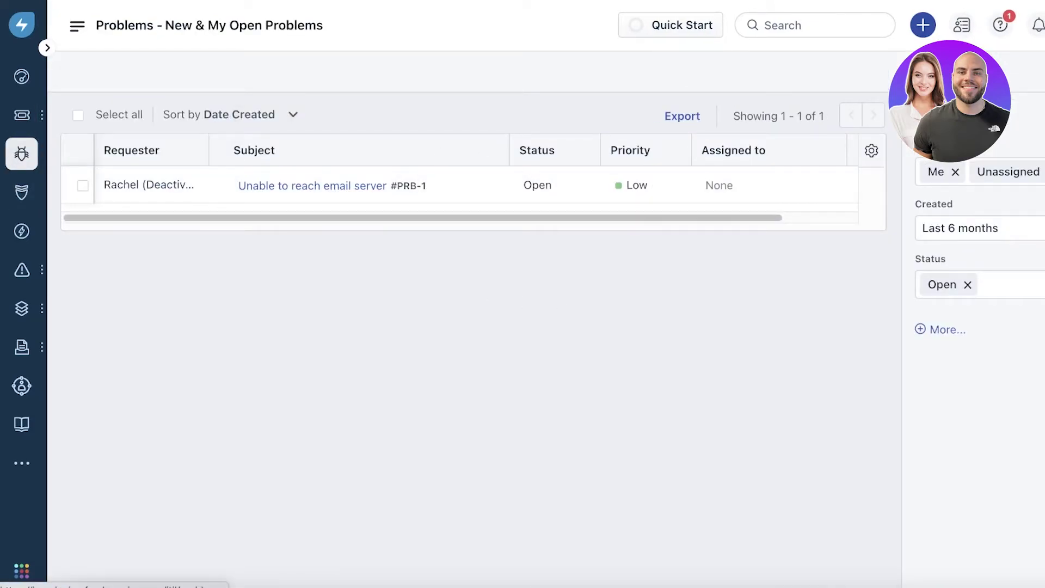
left_click(956, 172)
left_click(1003, 170)
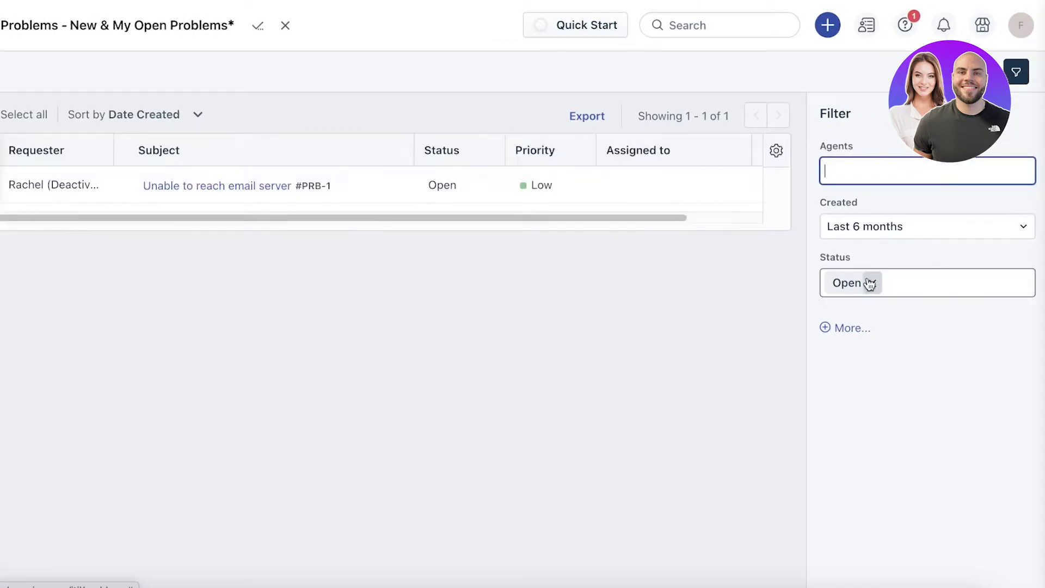
left_click(870, 284)
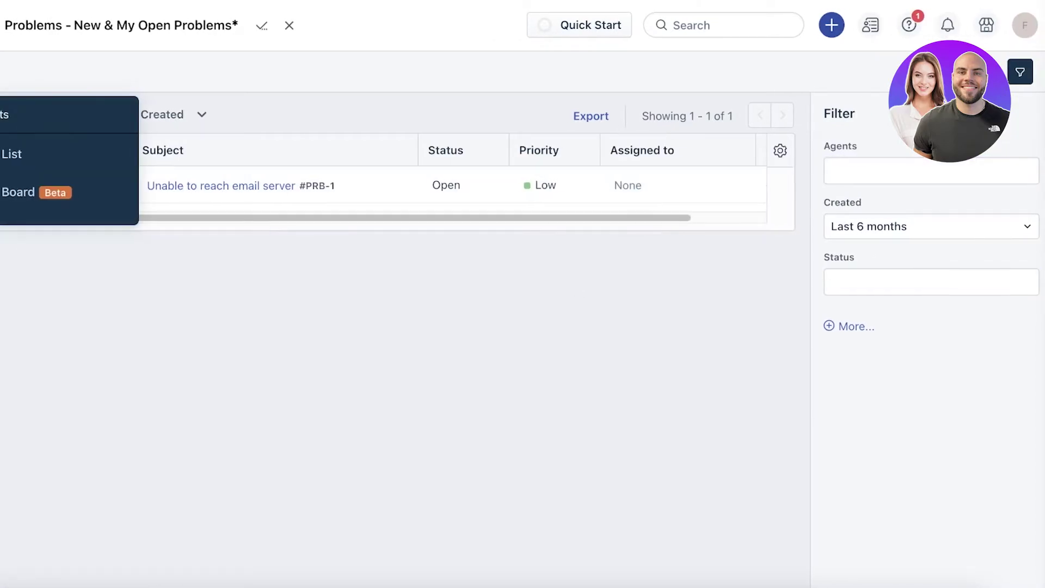
- Go back to Problems via Tickets, then open and cancel the Export dialog
left_click(0, 115)
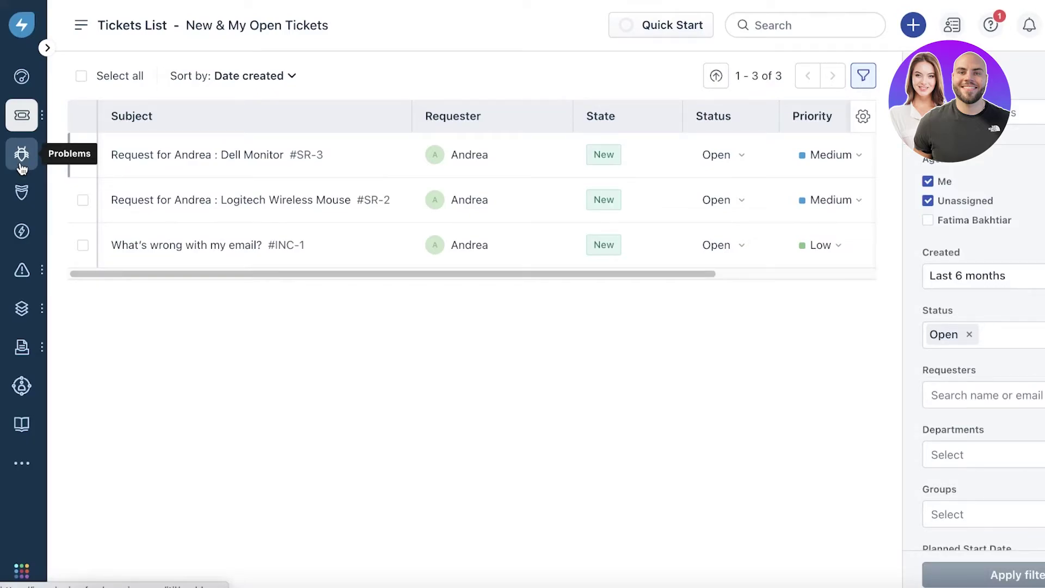
left_click(22, 163)
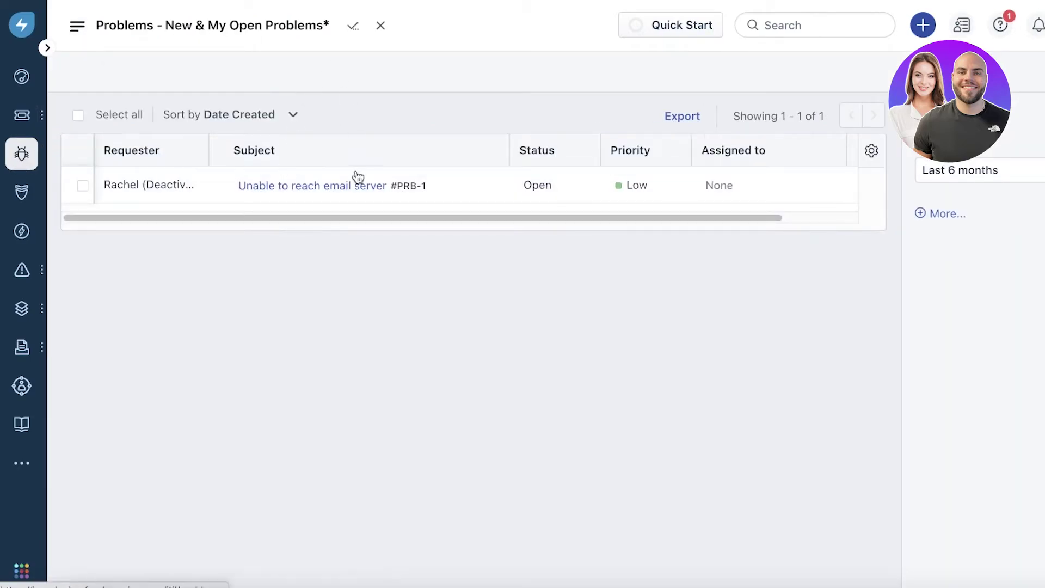
left_click(682, 115)
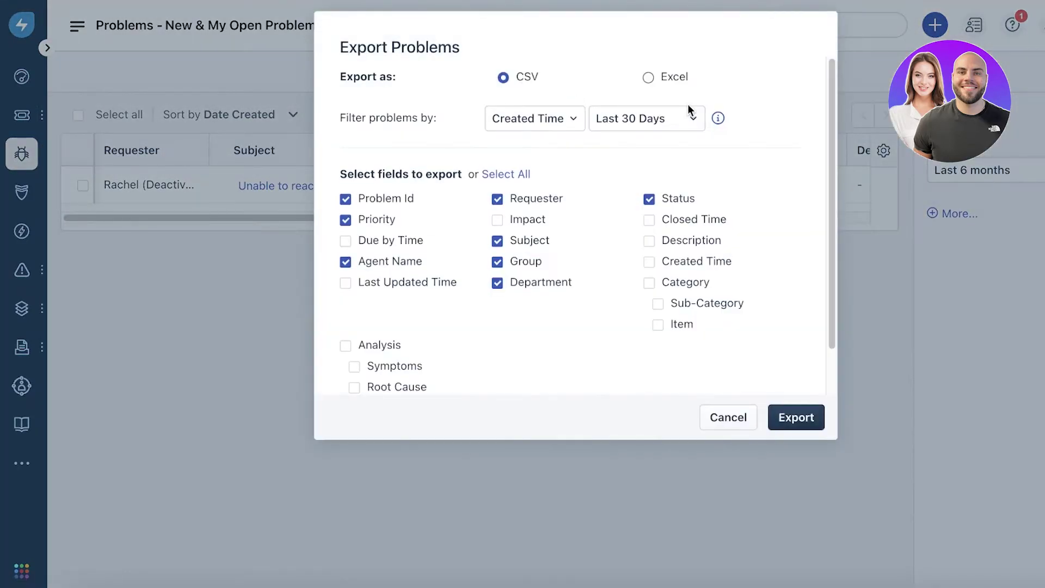
left_click(729, 418)
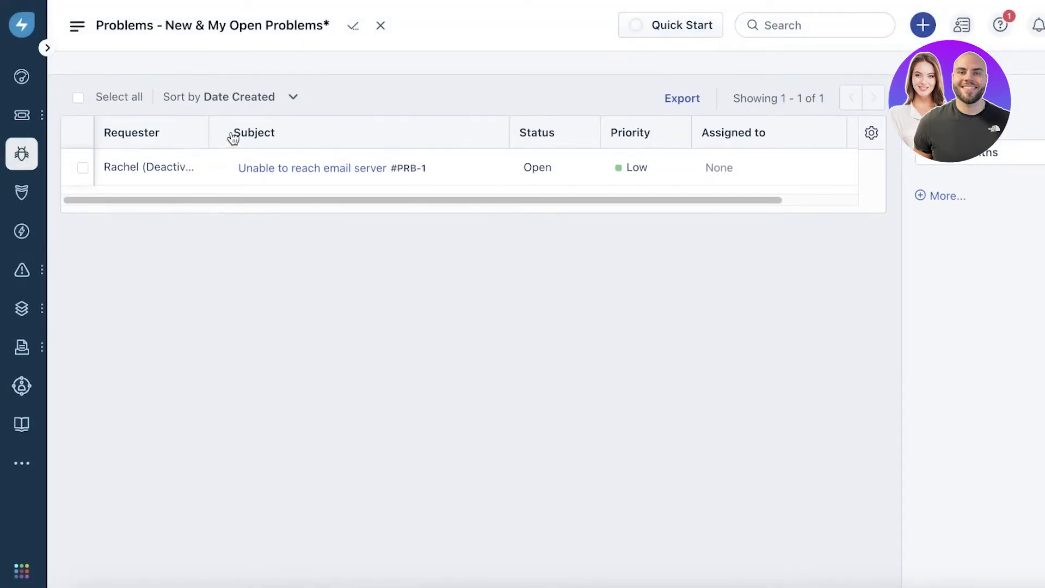
- Open change #CHN-1 'Getting ES3 back up to speed' and review its rollout plan and stages through Closed
left_click(21, 192)
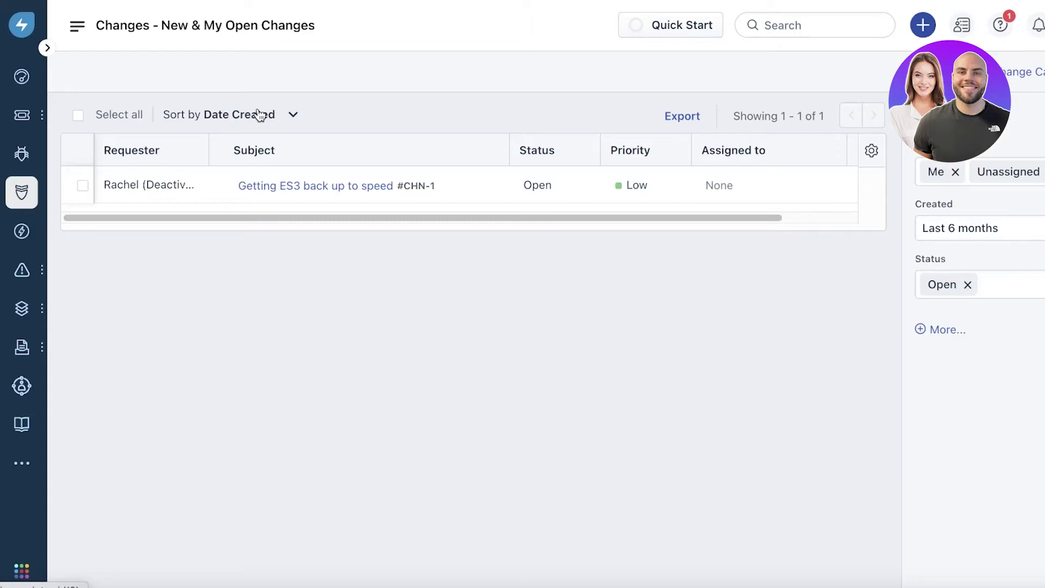
left_click(425, 186)
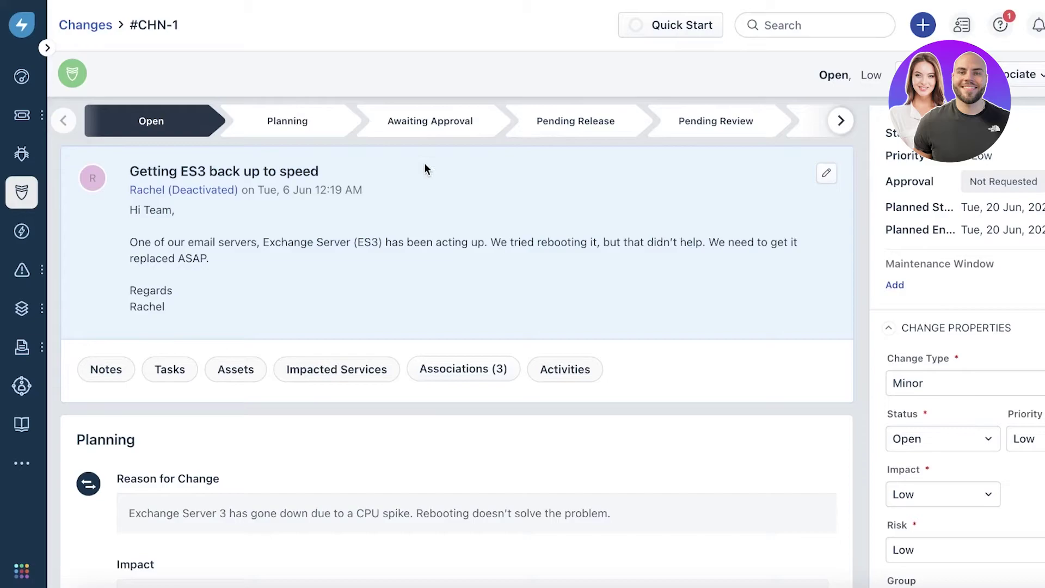
left_click_drag(381, 212, 177, 306)
left_click(178, 306)
scroll(220, 272, "down", 3)
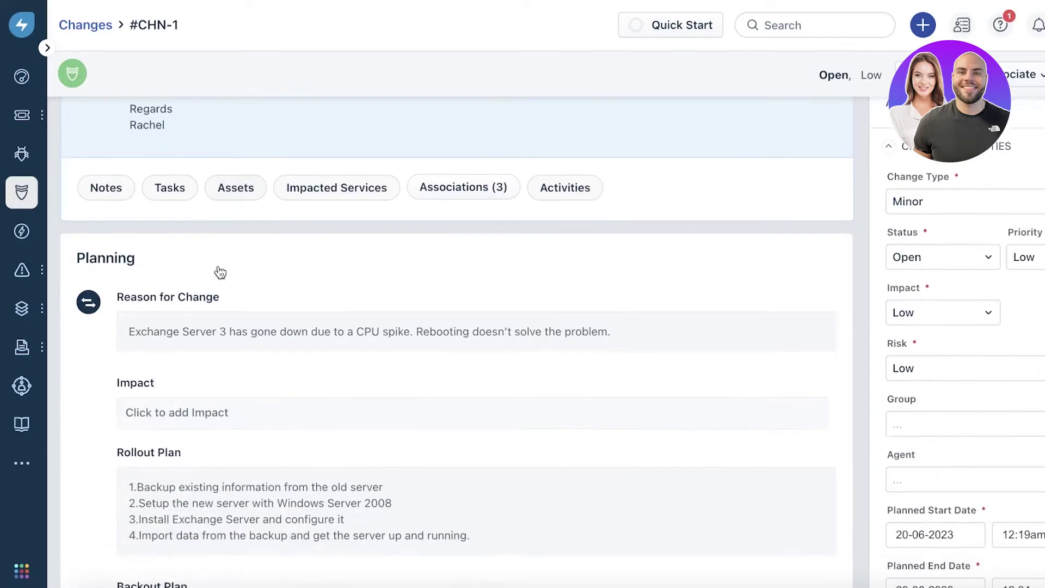
scroll(220, 208, "up", 3)
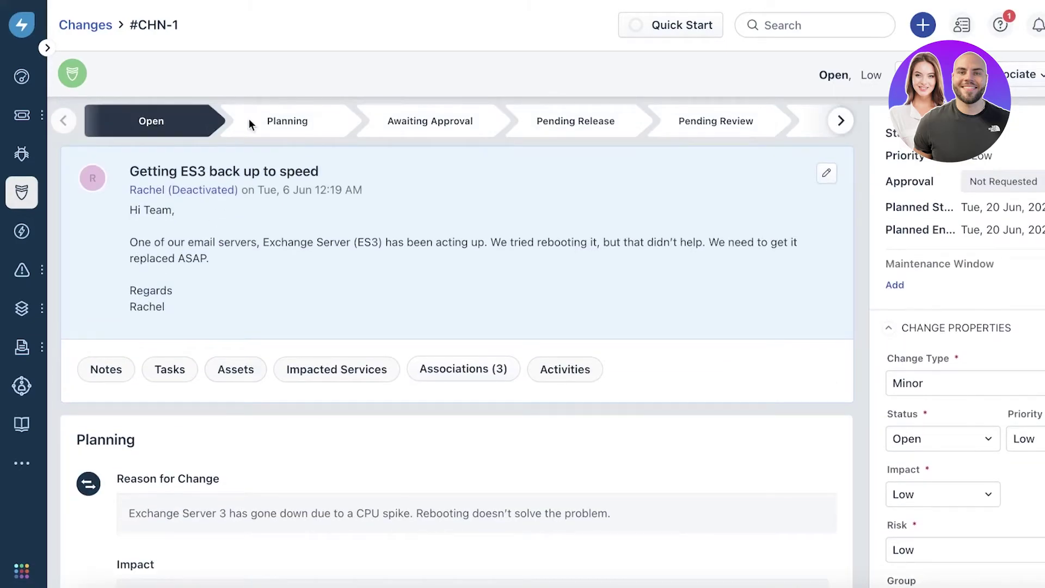
scroll(422, 217, "down", 10)
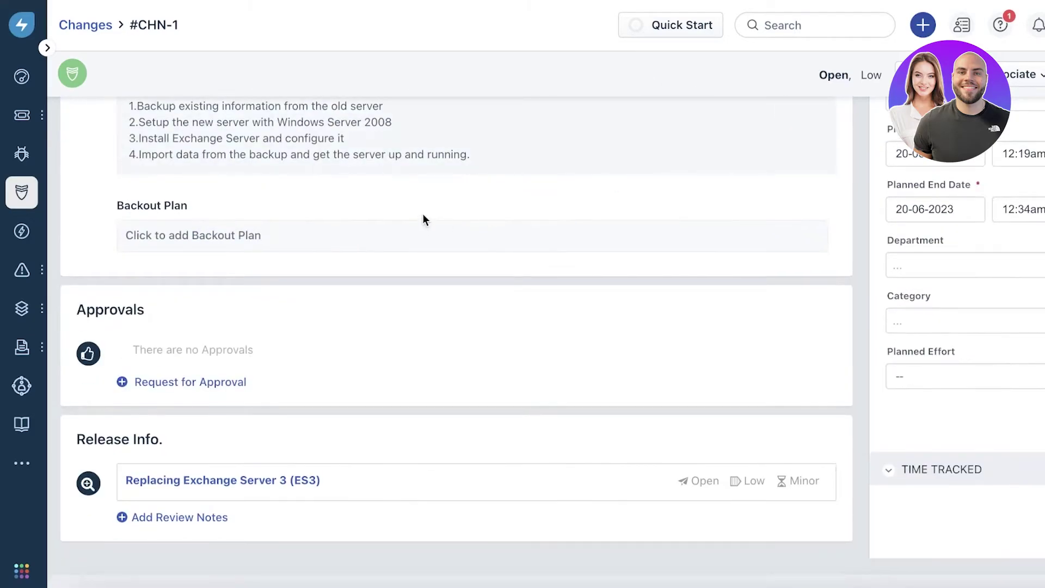
scroll(442, 263, "up", 10)
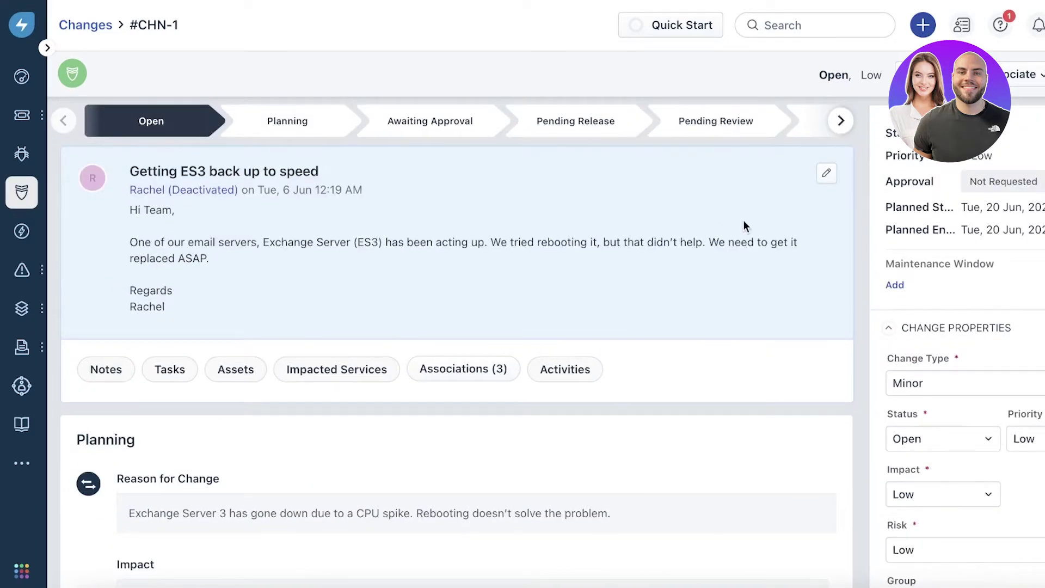
left_click(841, 121)
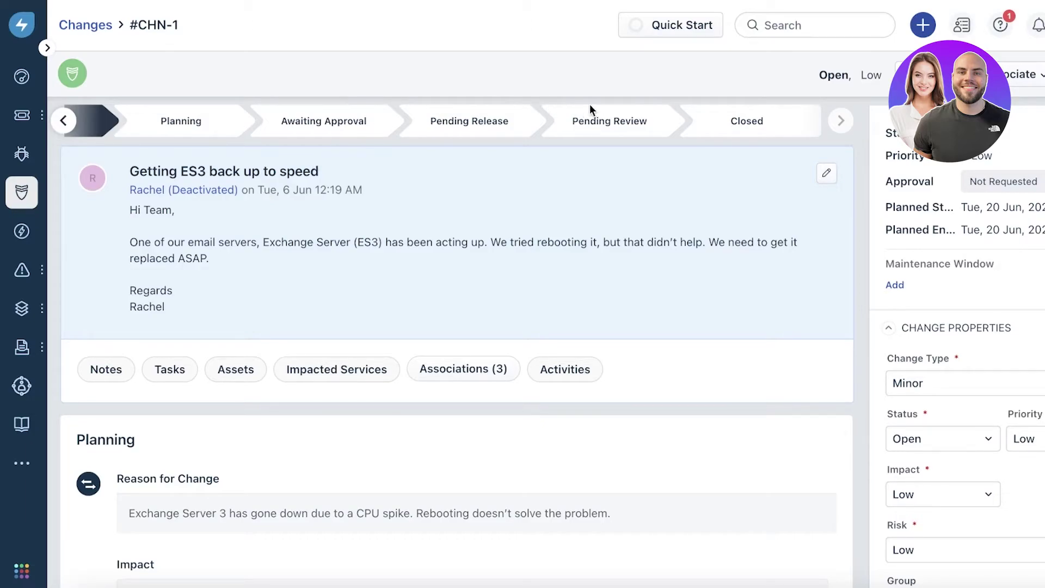
scroll(568, 154, "down", 6)
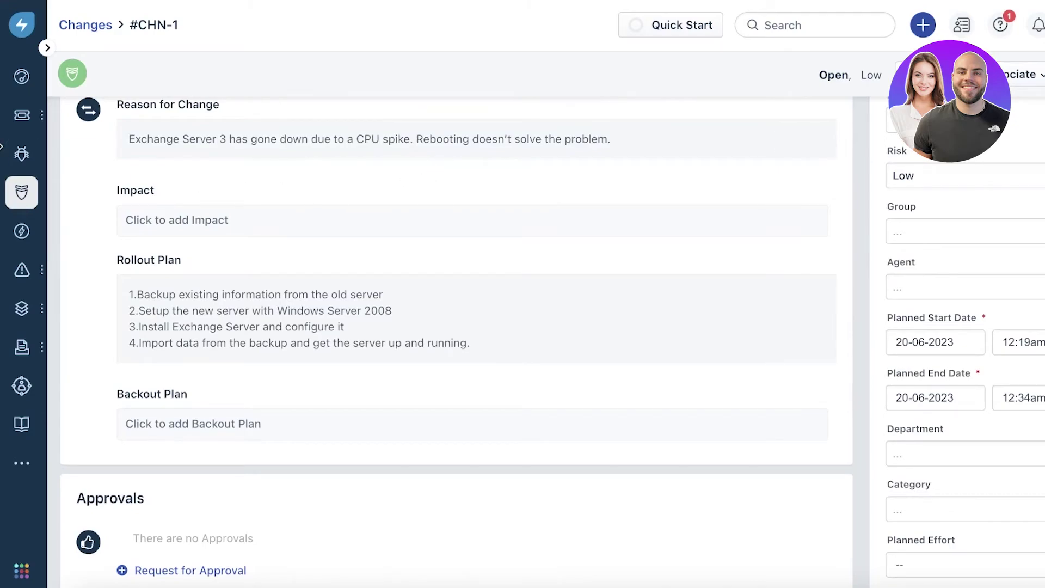
- Look at the Releases list and asset inventory, then go to the Software assets page
left_click(22, 244)
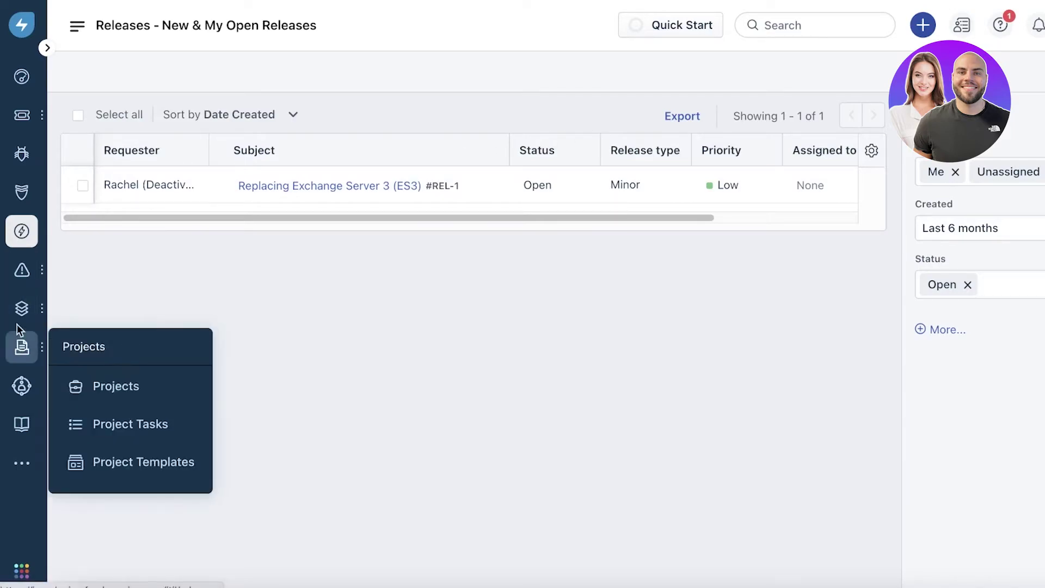
mouse_move(22, 309)
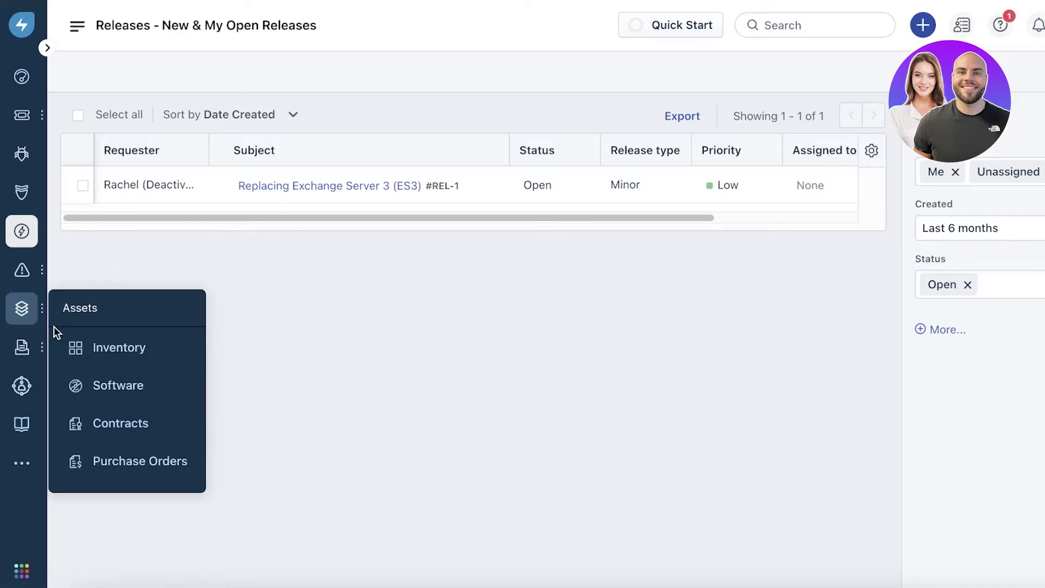
left_click(66, 344)
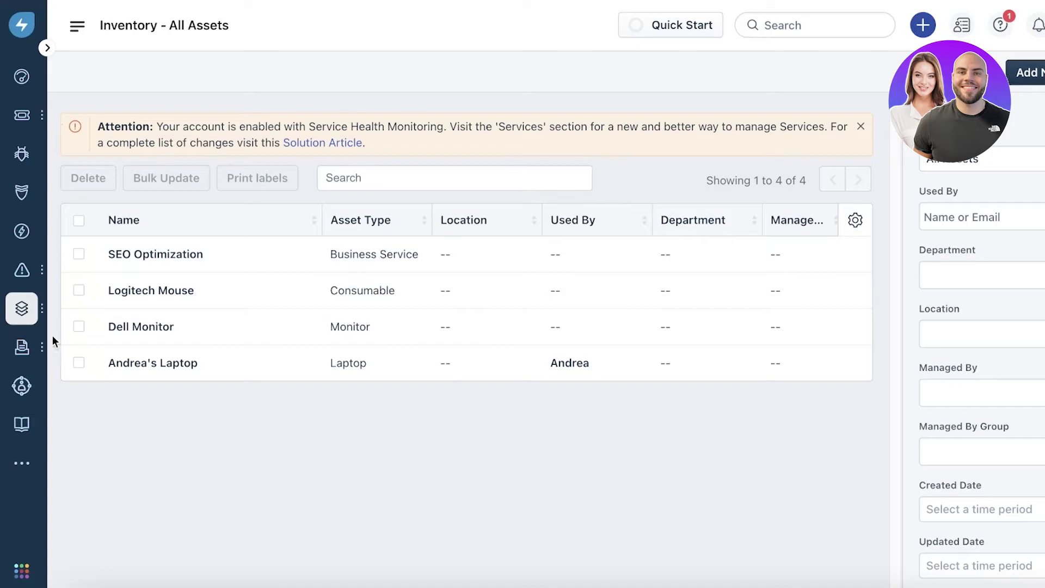
mouse_move(31, 308)
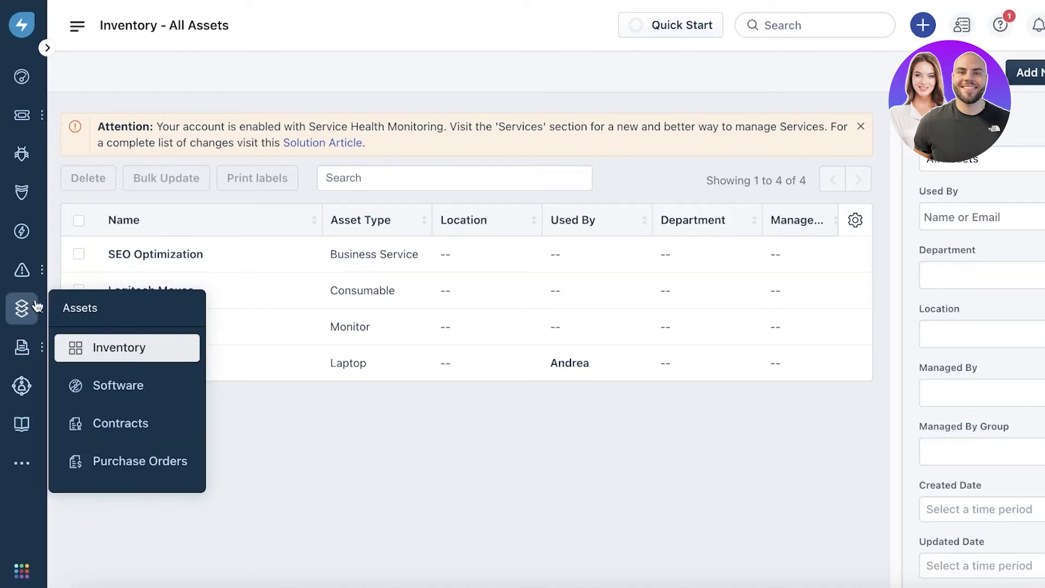
left_click(79, 383)
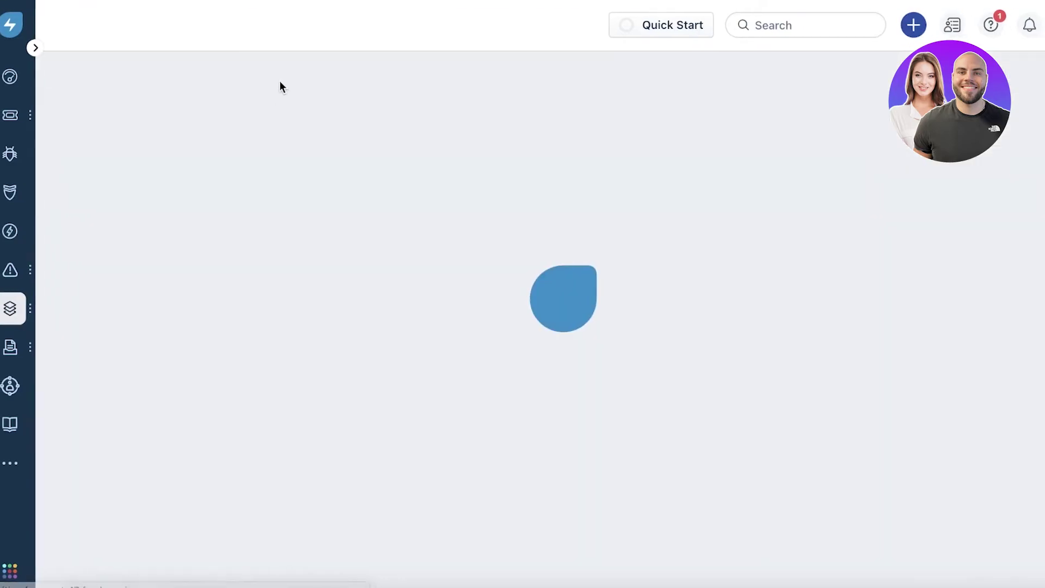
- Look over the Freshservice and Microsoft Office 365 apps and open the create-new menu
scroll(234, 65, "down", 1)
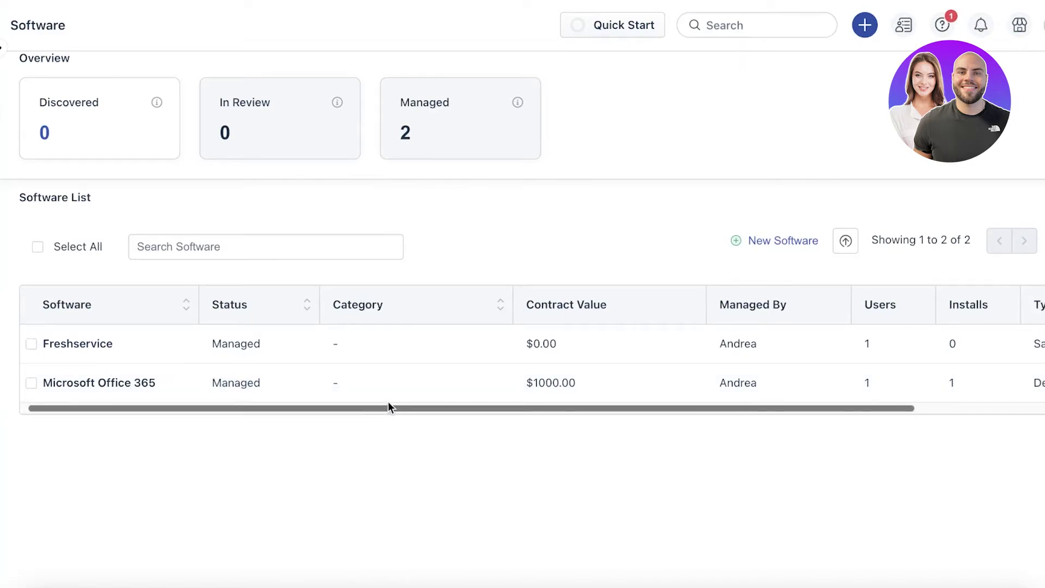
scroll(388, 401, "right", 3)
scroll(469, 386, "left", 3)
left_click(861, 36)
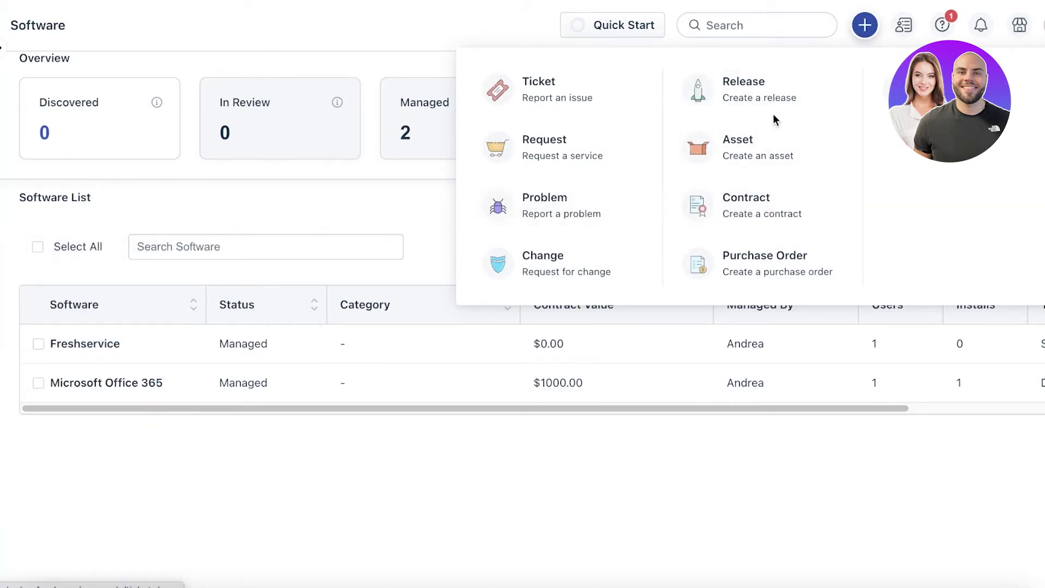
- Start a new asset with Services as its asset type
left_click(740, 154)
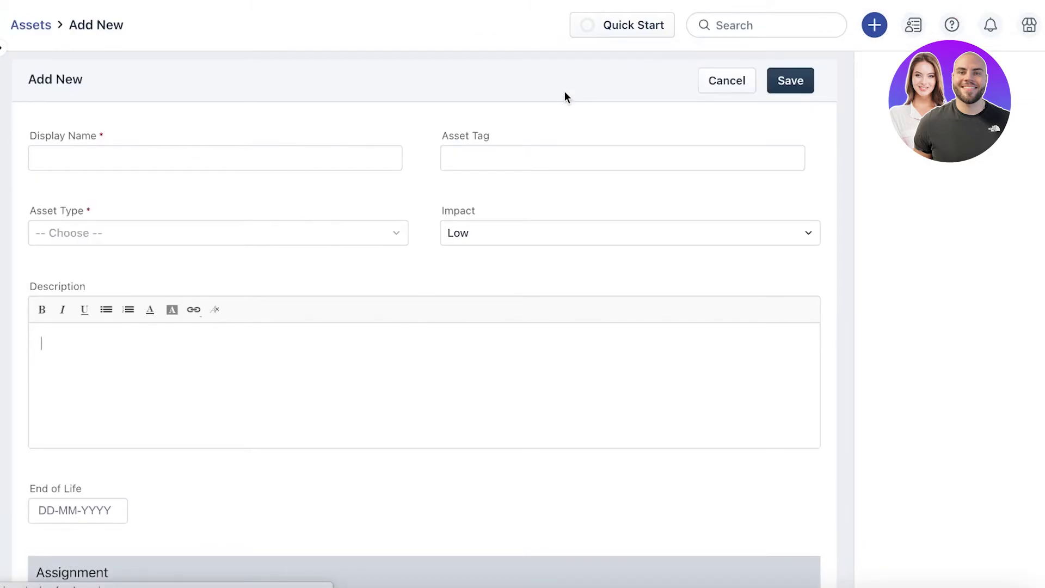
left_click(140, 233)
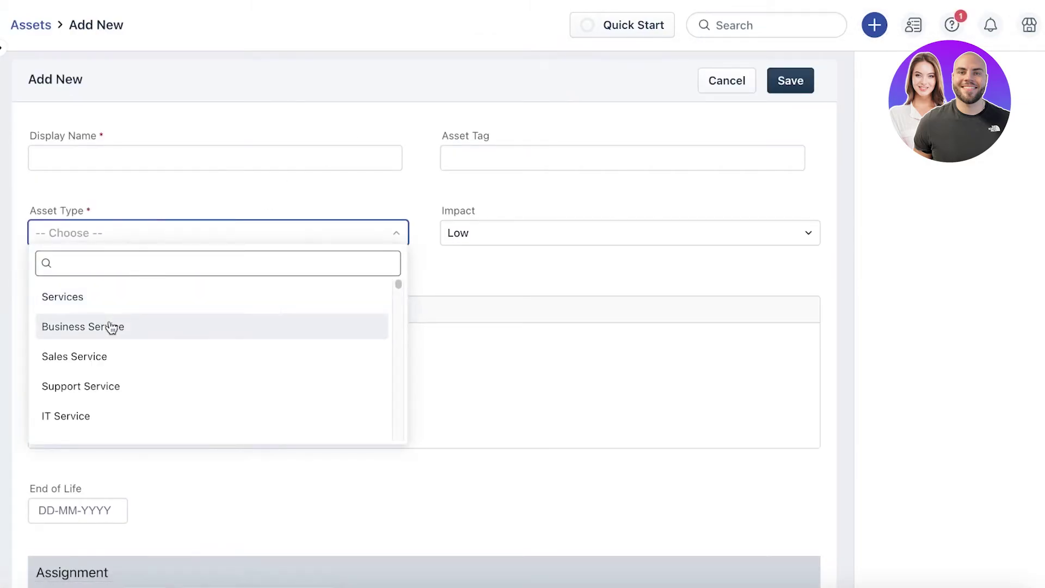
left_click(105, 303)
left_click(180, 338)
scroll(164, 381, "down", 8)
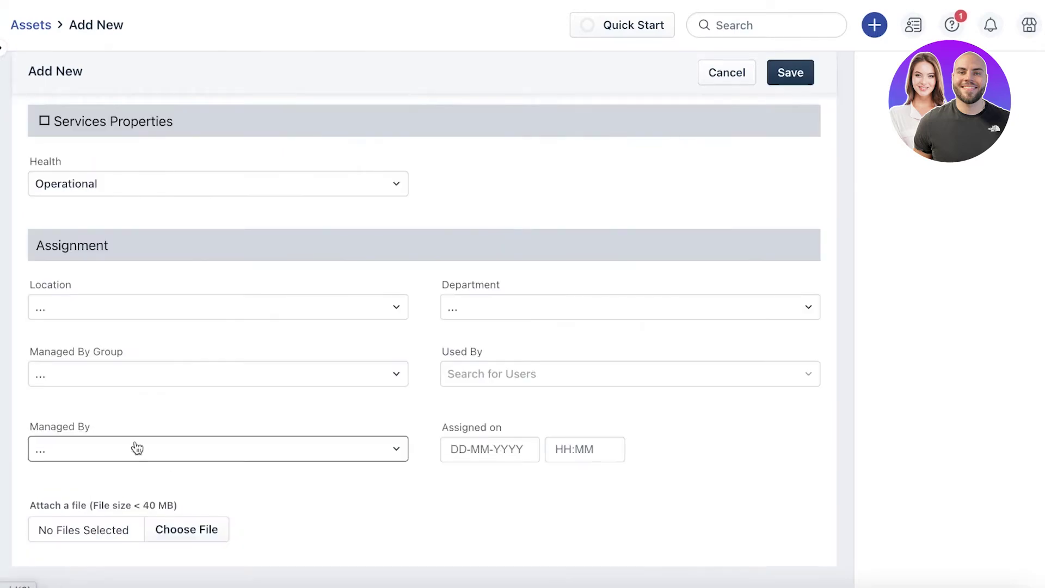
scroll(159, 283, "down", 8)
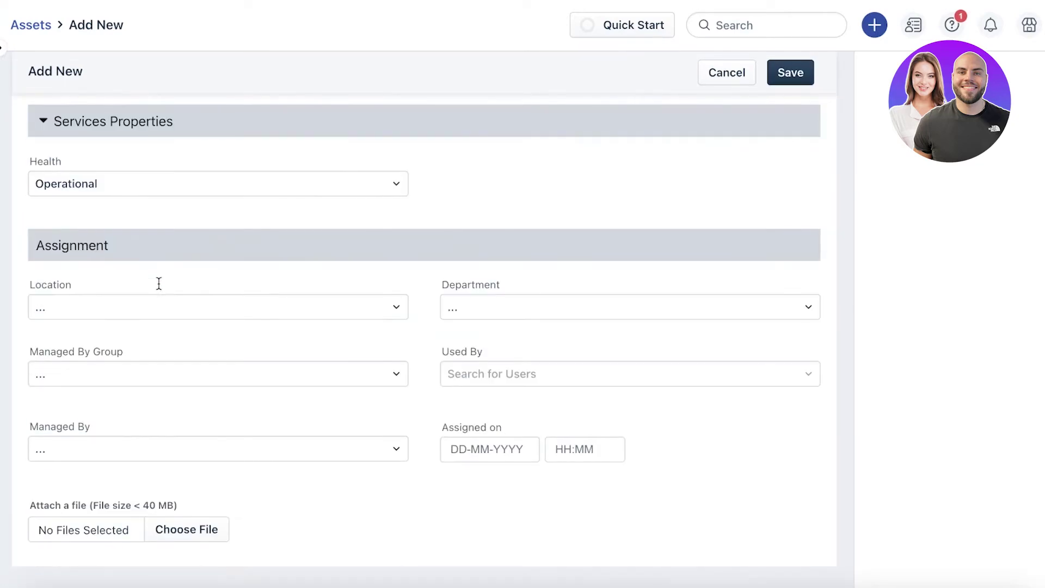
- In Services Properties, keep the health status at Operational
left_click(146, 136)
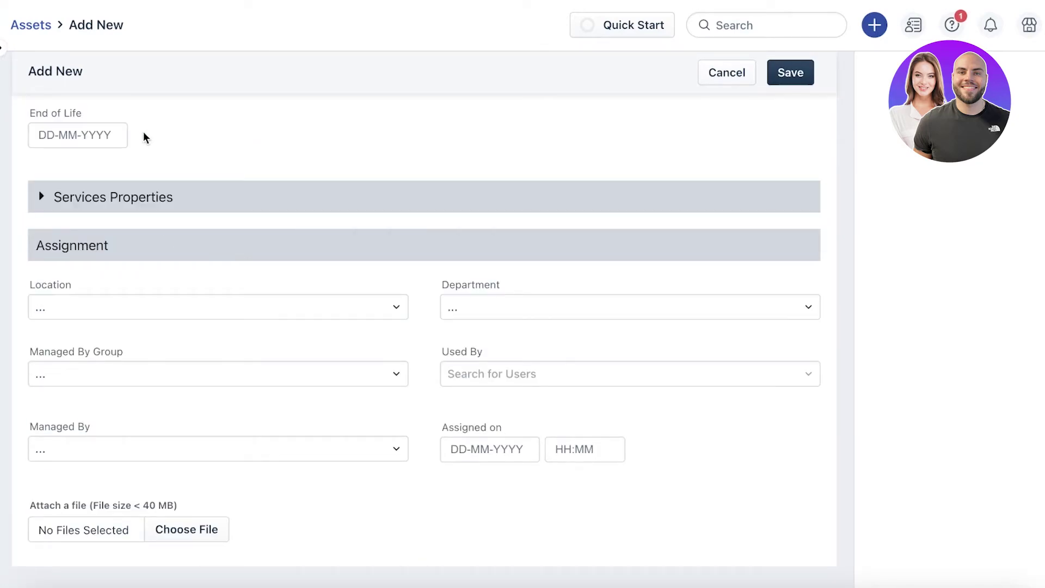
left_click(140, 198)
left_click(131, 187)
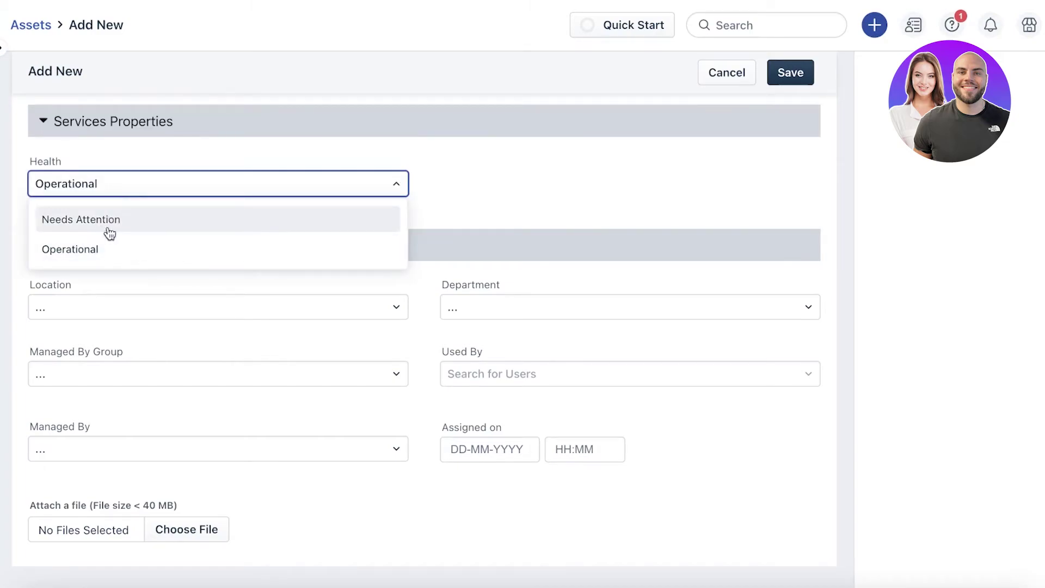
left_click(103, 228)
left_click(113, 189)
left_click(90, 246)
scroll(122, 216, "up", 8)
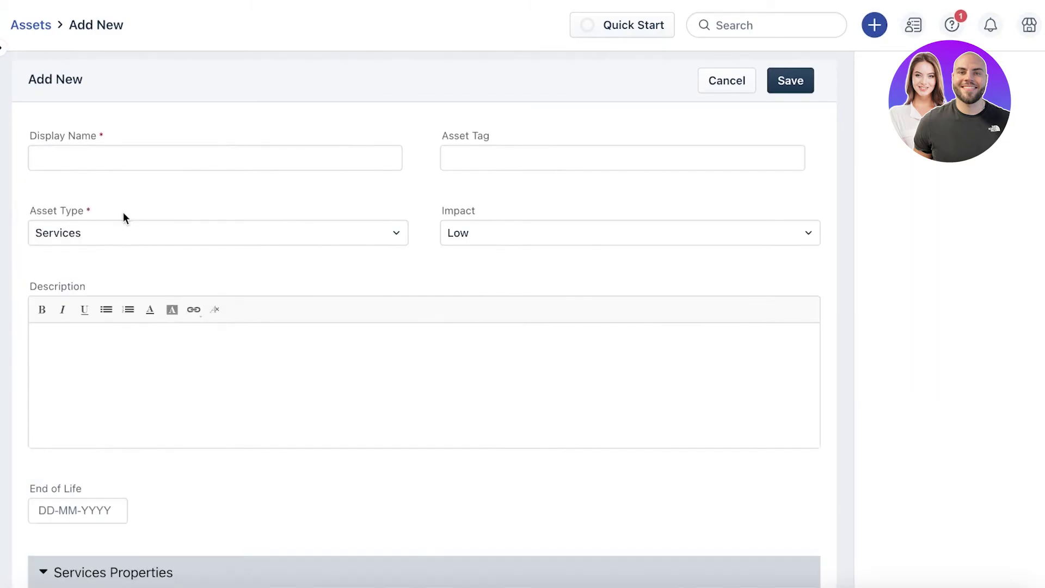
scroll(122, 218, "down", 4)
mouse_move(14, 359)
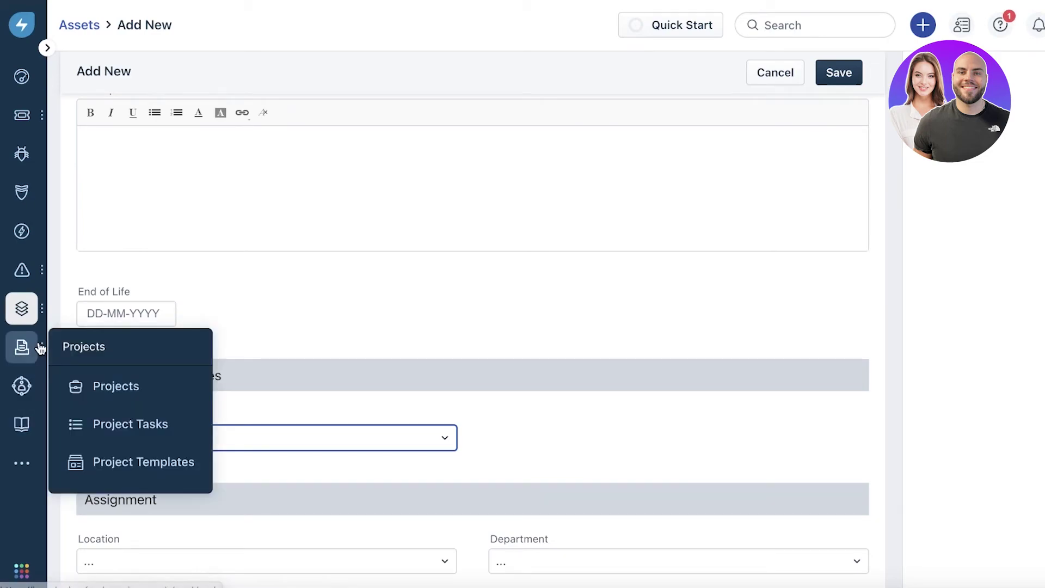
- View the team Workload calendar, then go to the Knowledge Base articles
left_click(22, 393)
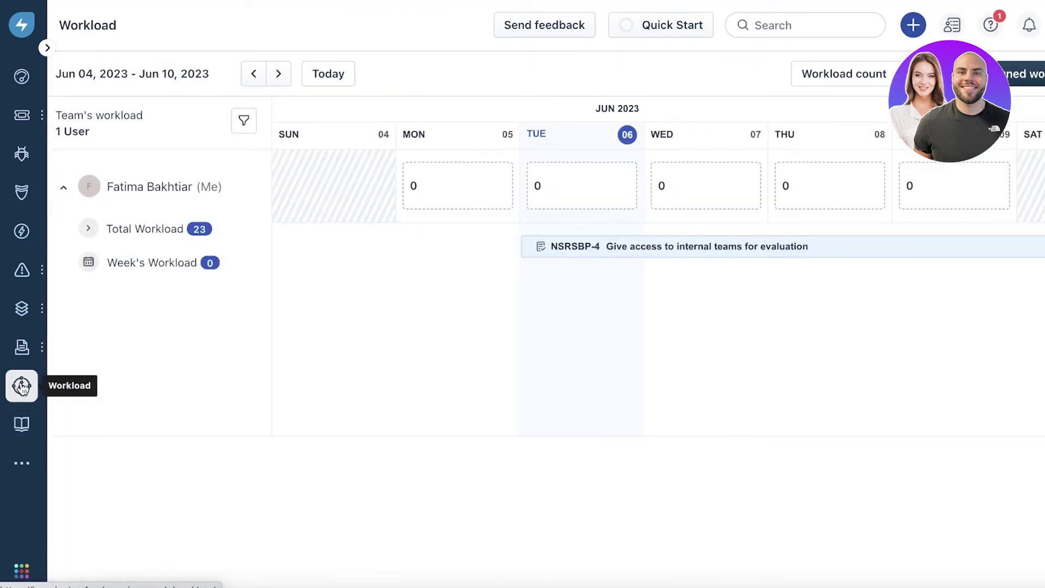
mouse_move(16, 364)
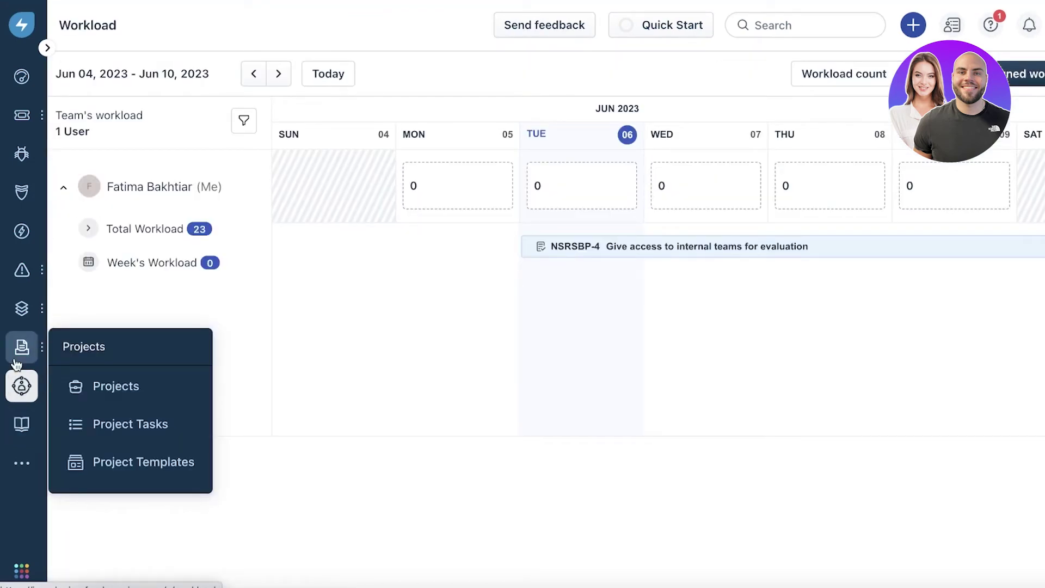
left_click(18, 431)
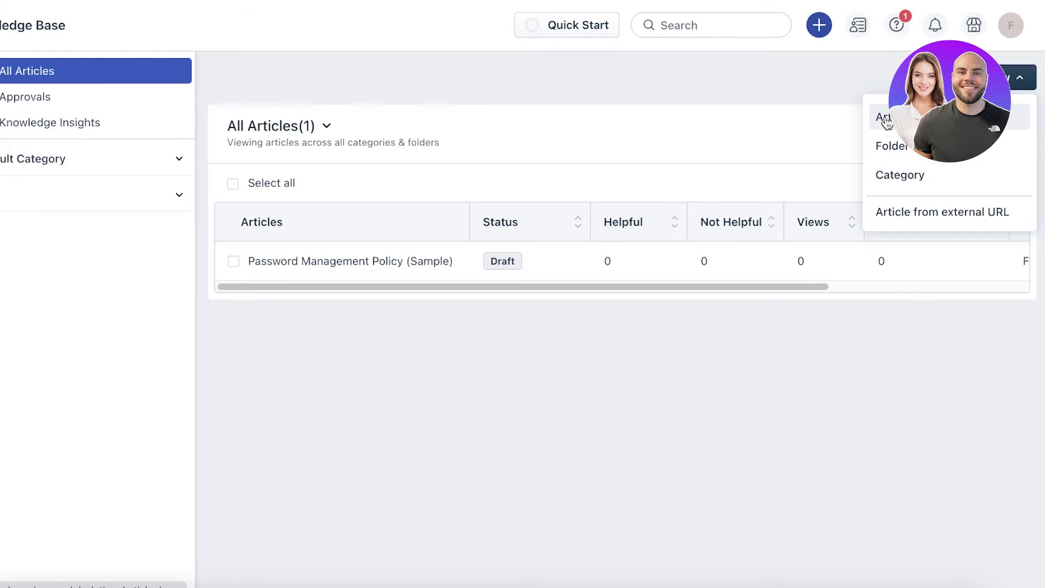
- On All Articles, check the new article, folder and category choices without adding one
left_click(884, 119)
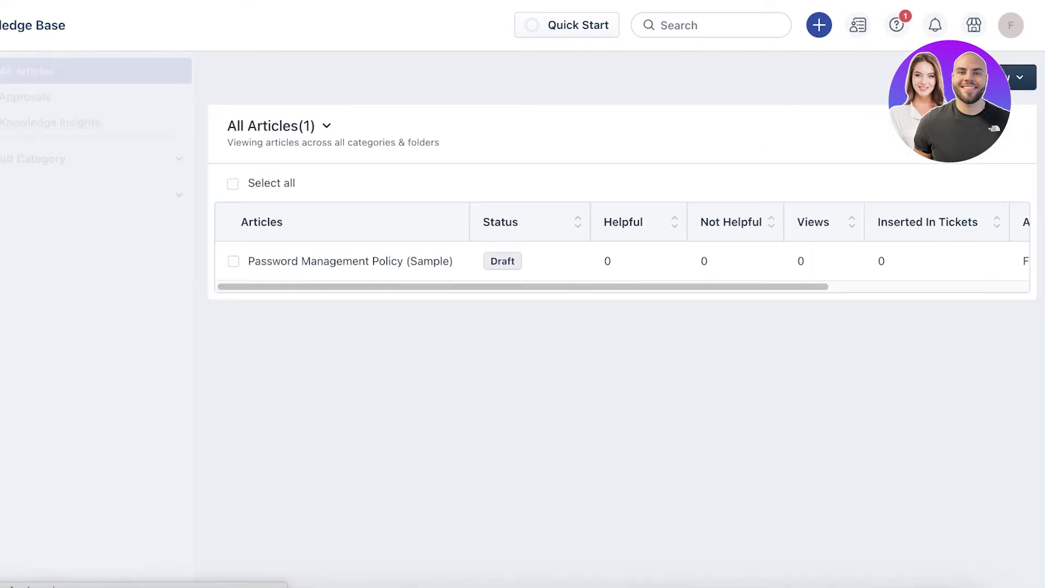
left_click(1013, 78)
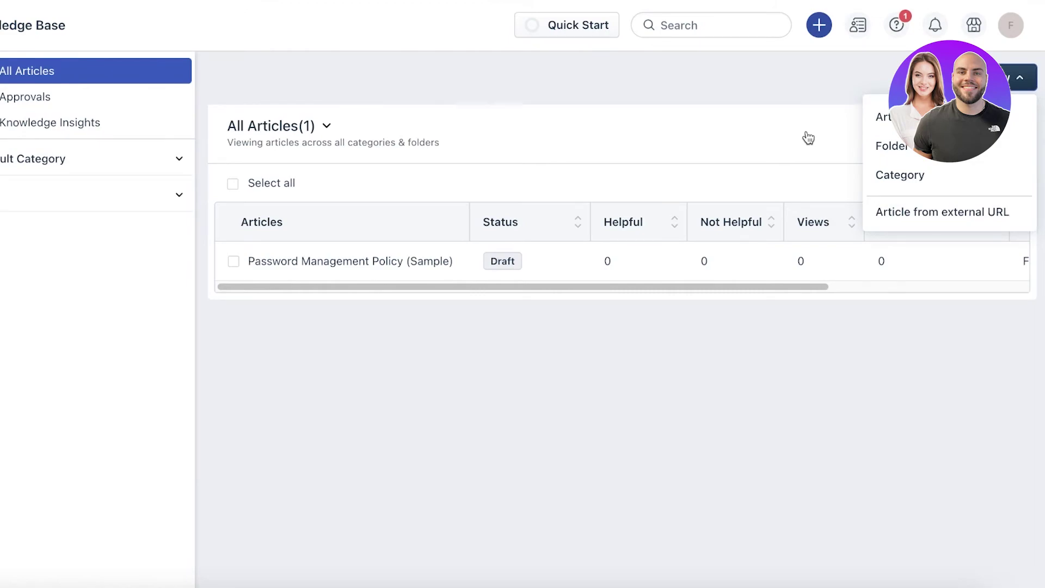
left_click(627, 126)
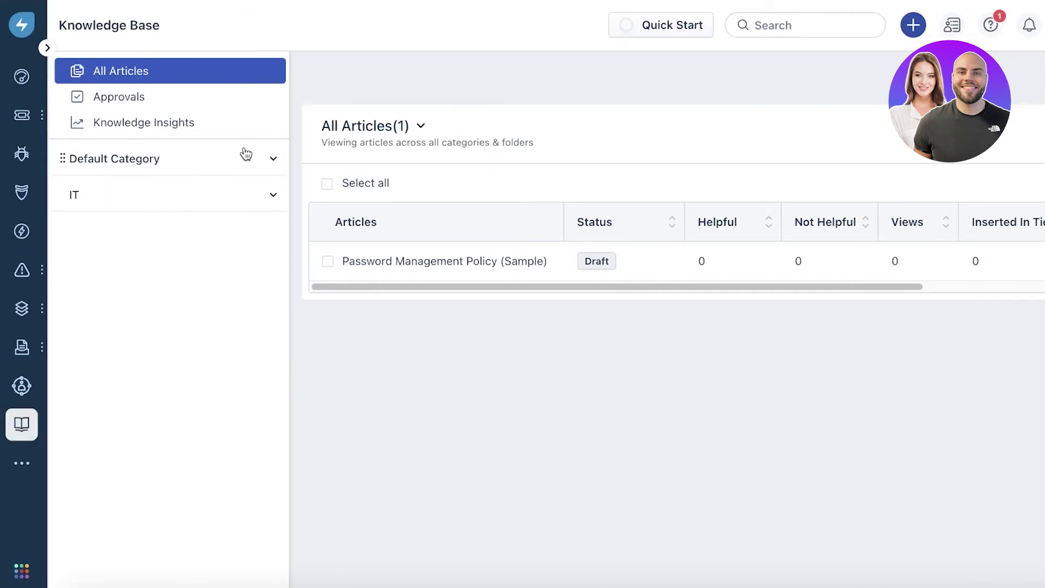
- Open Analytics from the Reporting menu and dismiss its welcome screen
mouse_move(39, 473)
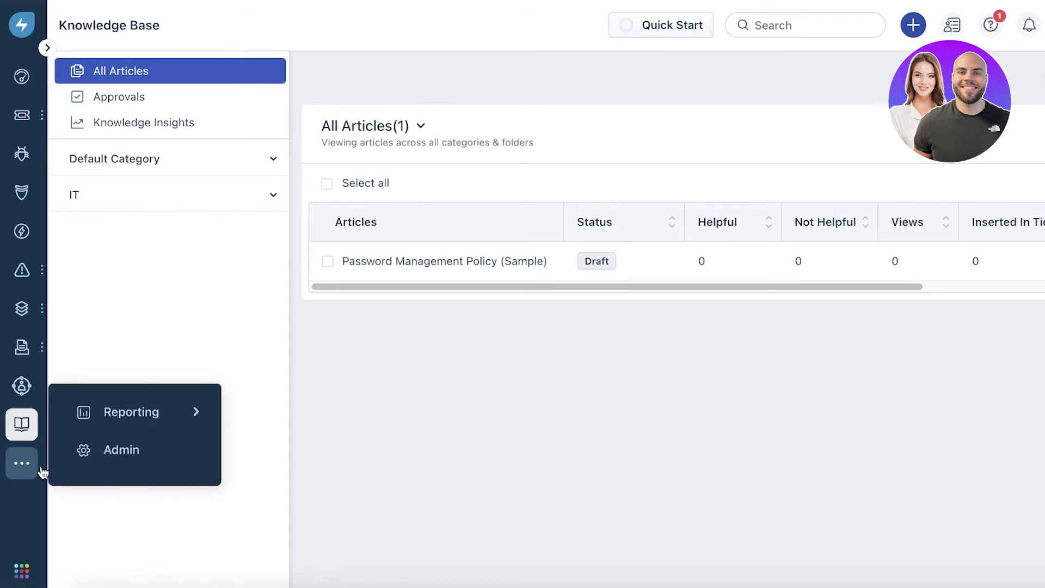
mouse_move(126, 417)
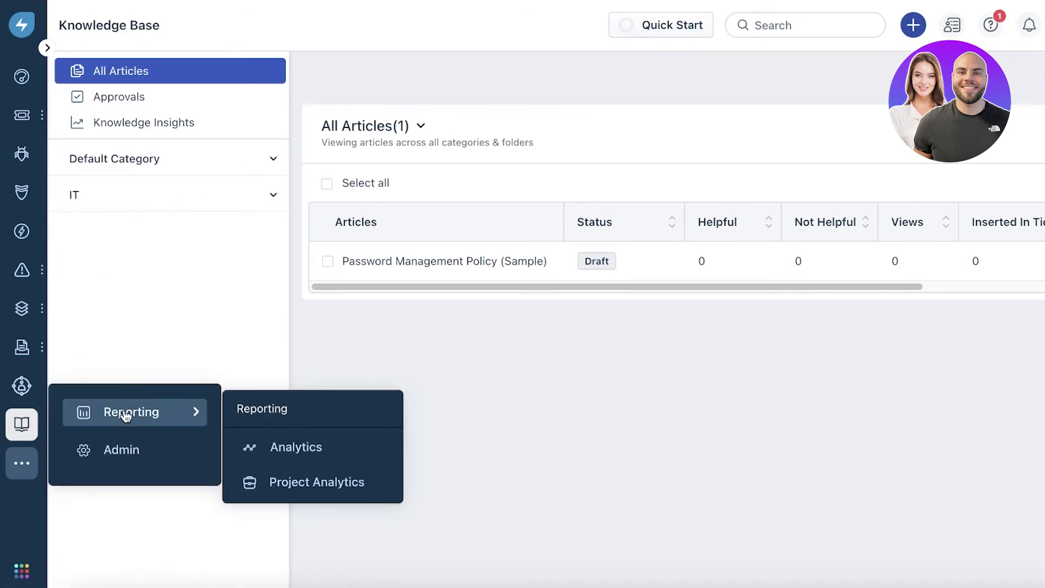
left_click(238, 446)
mouse_move(20, 479)
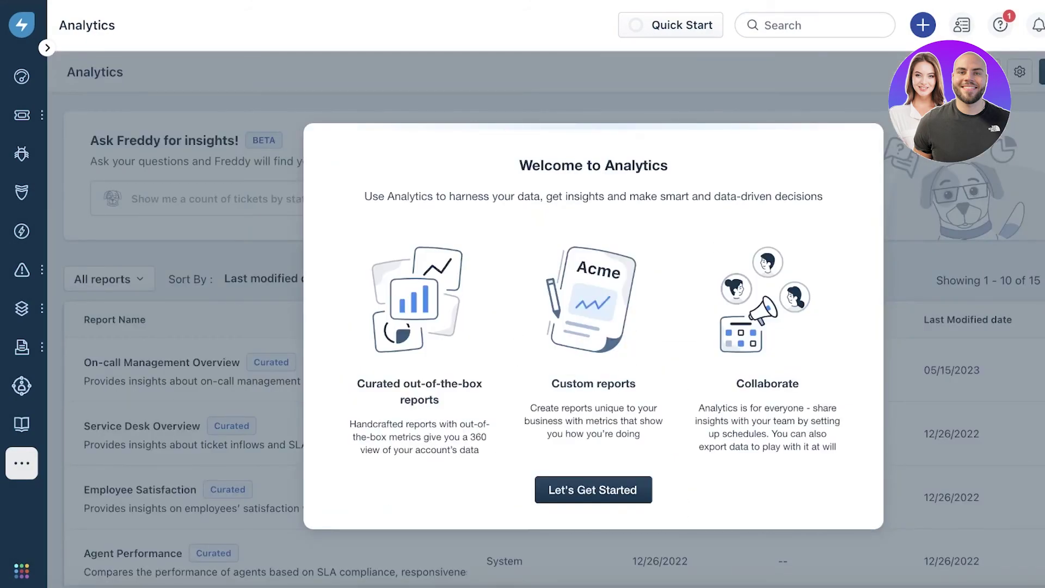
left_click(614, 505)
- Scroll through the curated reports list and bring up the marketplace Apps panel
scroll(369, 279, "down", 8)
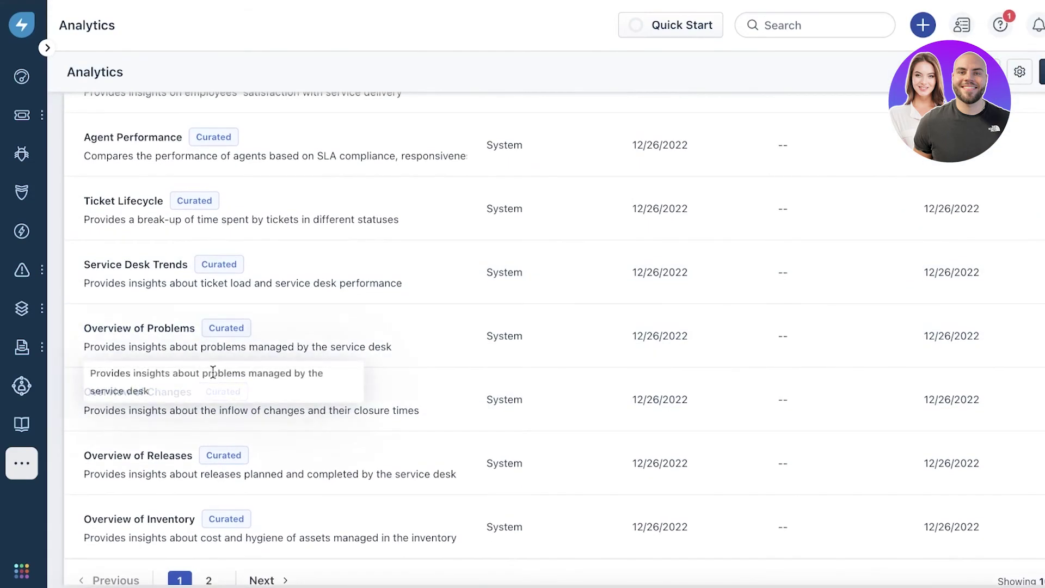
scroll(645, 202, "up", 8)
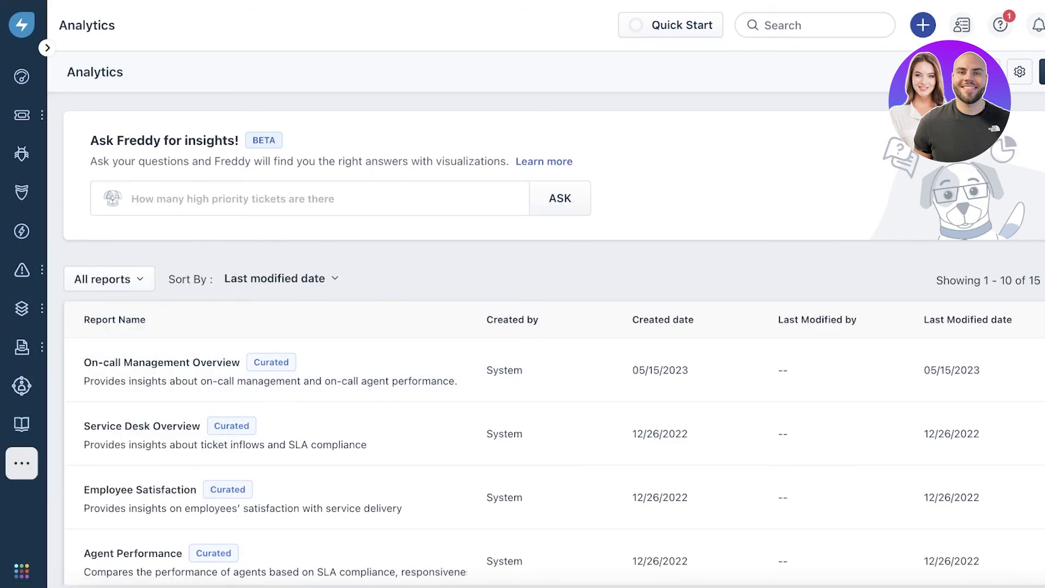
left_click(1037, 52)
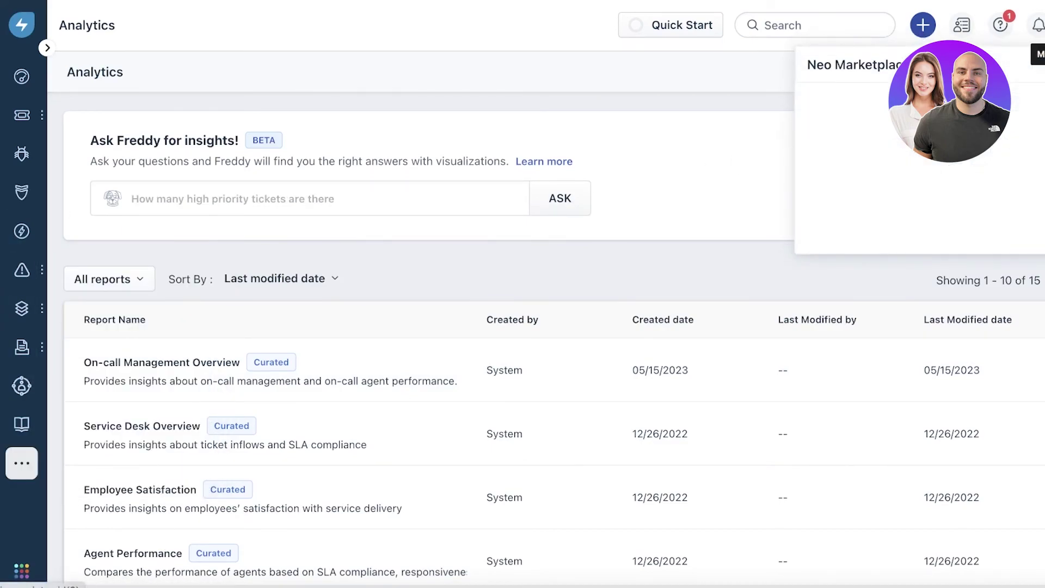
- Open Marketplace Apps and browse TeamViewer, Servicebot for Microsoft Teams and Servicebot for Slack
left_click(21, 36)
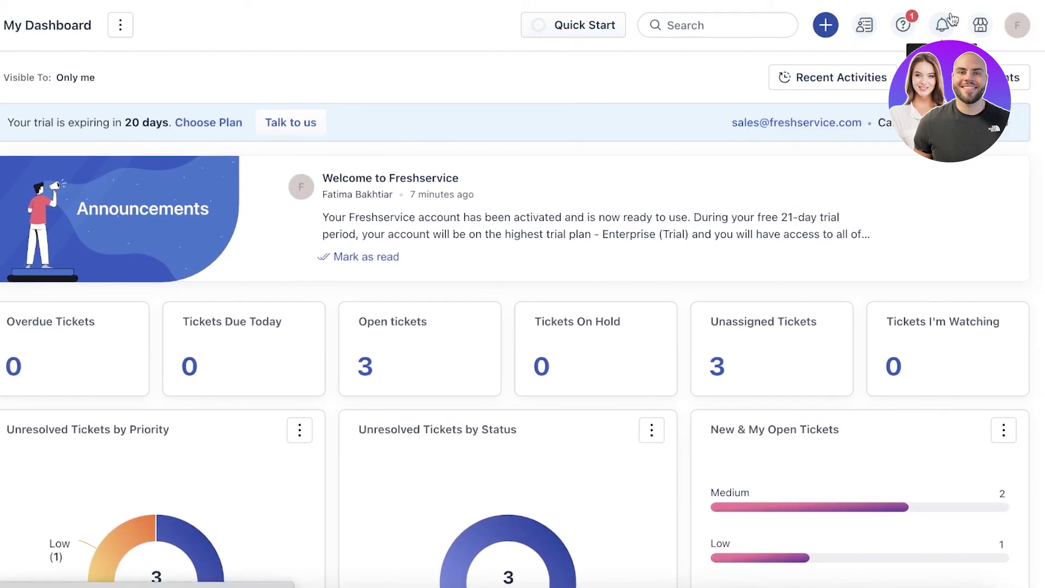
left_click(970, 27)
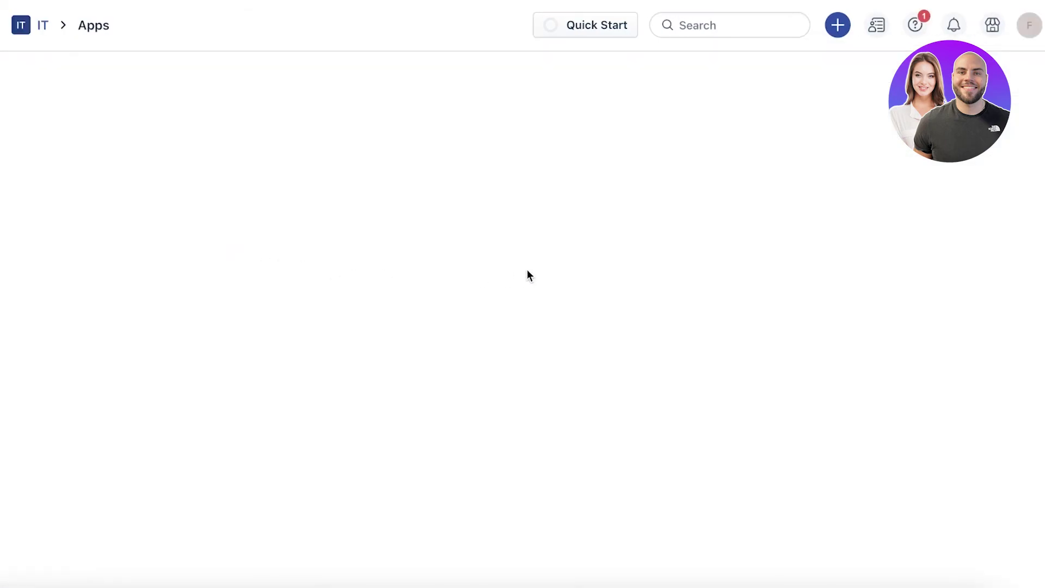
scroll(879, 198, "down", 10)
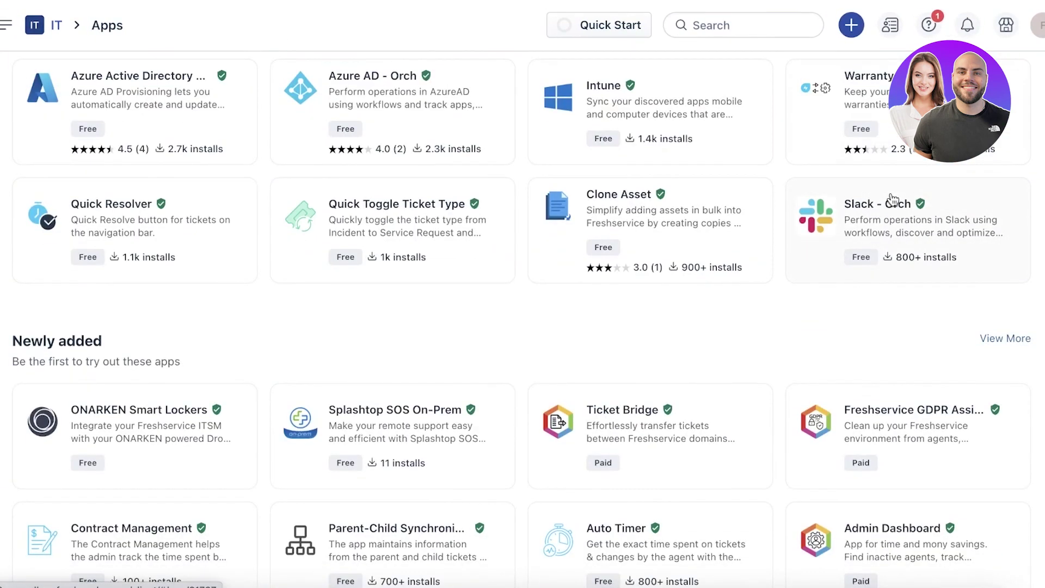
scroll(515, 198, "down", 4)
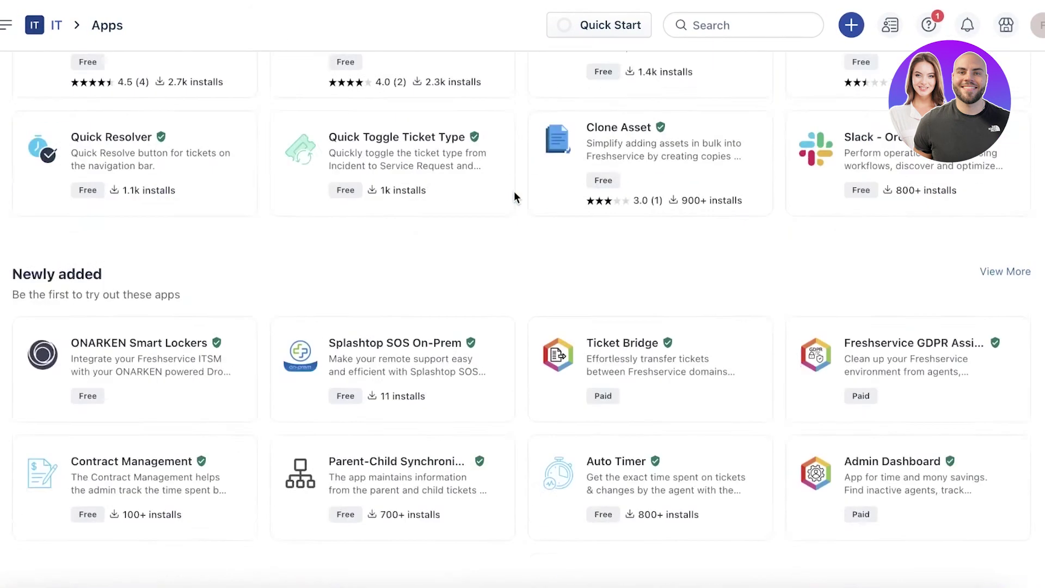
scroll(294, 265, "up", 15)
scroll(294, 265, "up", 4)
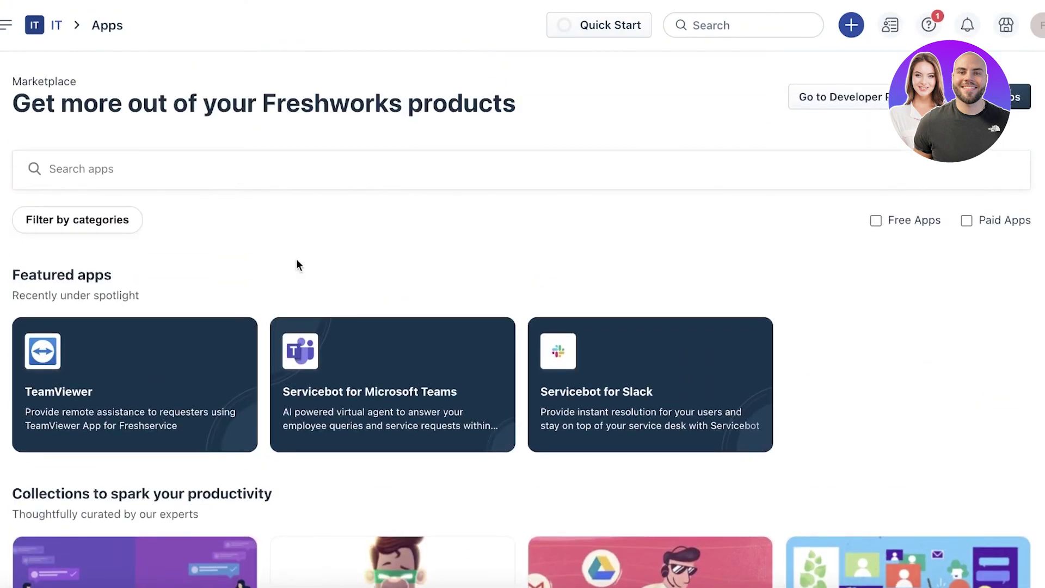